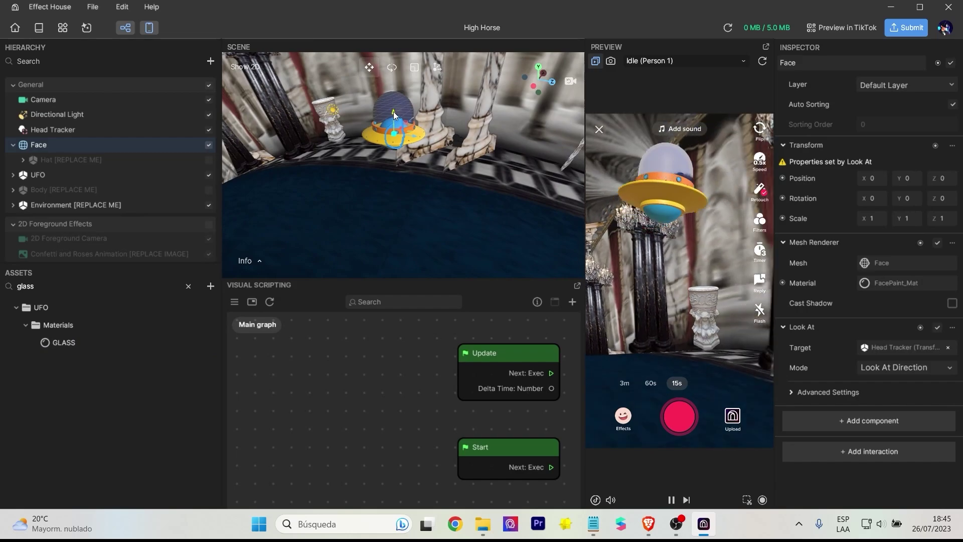
Raise the Face object to about 15.6 on Y so it sits inside the UFO's glass dome.
{"action": "left_click_drag", "start_coordinate": [393, 111], "coordinate": [391, 83]}
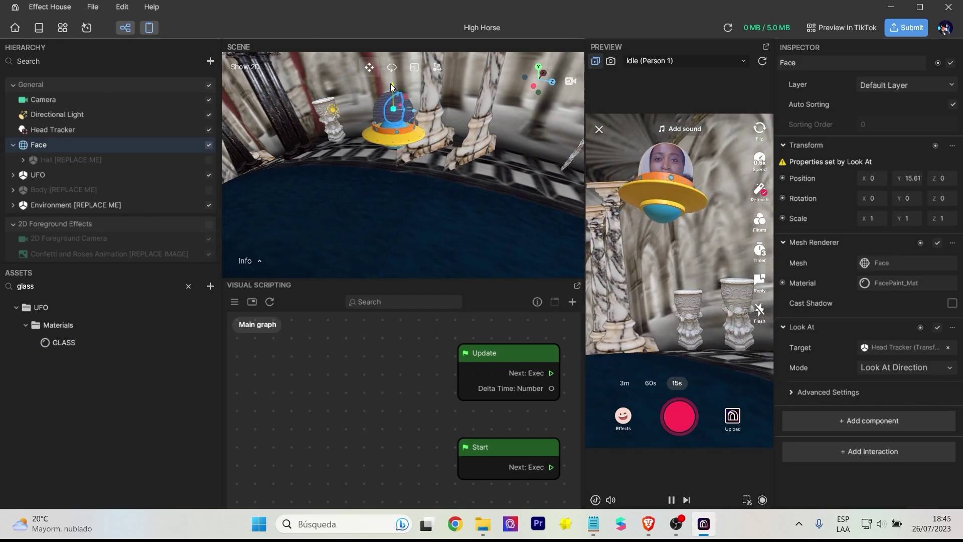
{"action": "right_click_drag", "start_coordinate": [390, 83], "coordinate": [353, 159]}
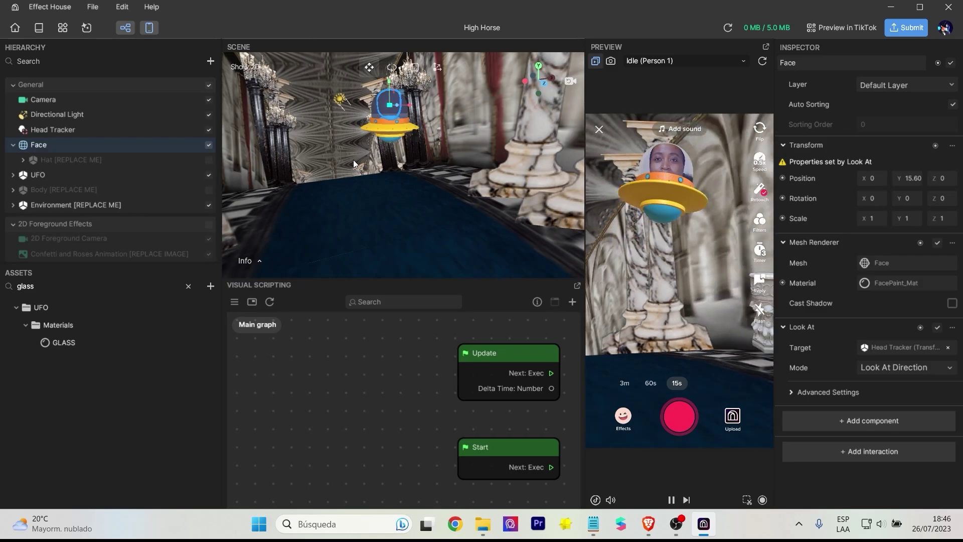
{"action": "right_click_drag", "start_coordinate": [336, 168], "coordinate": [343, 185]}
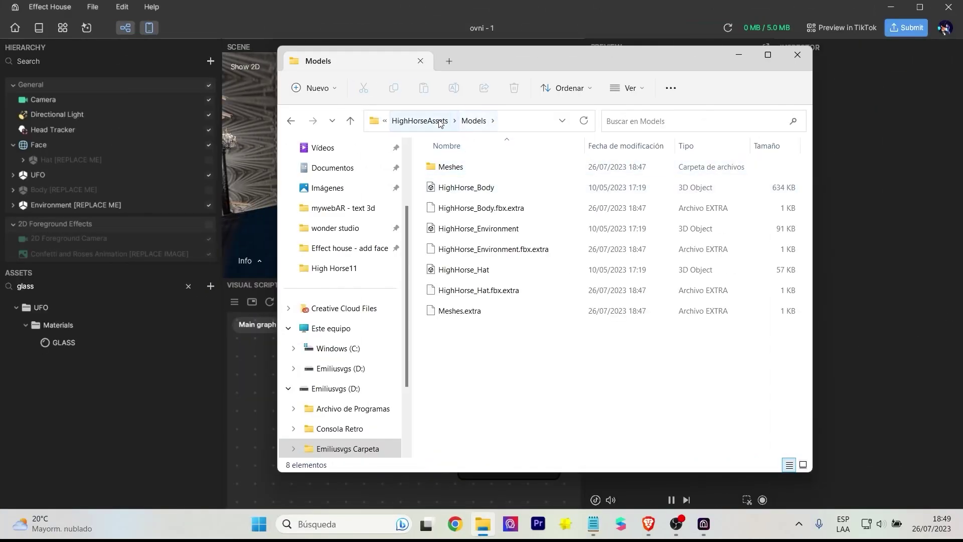
Open the HighHorseAssets Textures folder and examine how the hall's ceiling, walls and floor are laid out in Environment_Halls_Albedo.png.
{"action": "left_click", "coordinate": [419, 121]}
{"action": "double_click", "coordinate": [457, 206]}
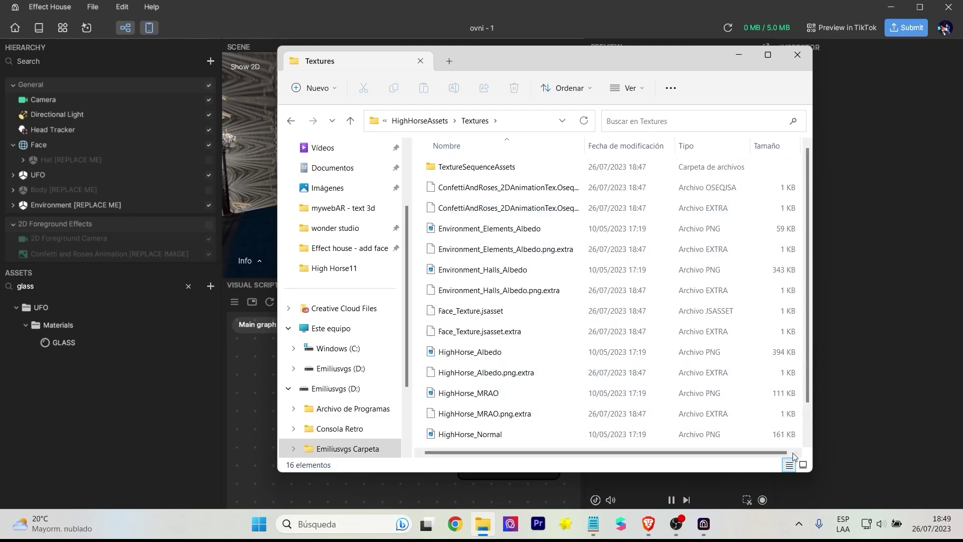
{"action": "left_click", "coordinate": [803, 465]}
{"action": "double_click", "coordinate": [472, 267]}
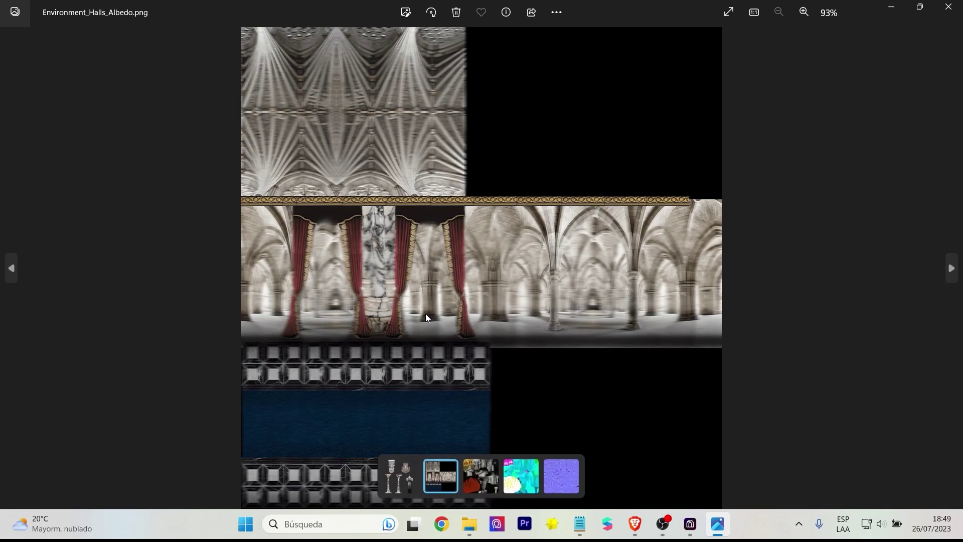
{"action": "scroll", "coordinate": [339, 430], "scroll_direction": "up", "scroll_amount": 1}
{"action": "scroll", "coordinate": [339, 430], "scroll_direction": "up", "scroll_amount": 5}
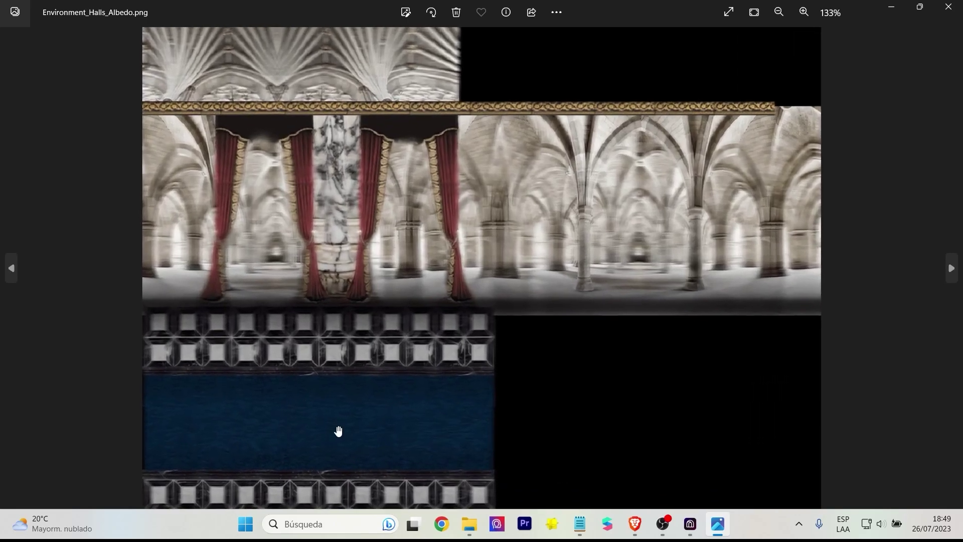
{"action": "scroll", "coordinate": [293, 411], "scroll_direction": "down", "scroll_amount": 5}
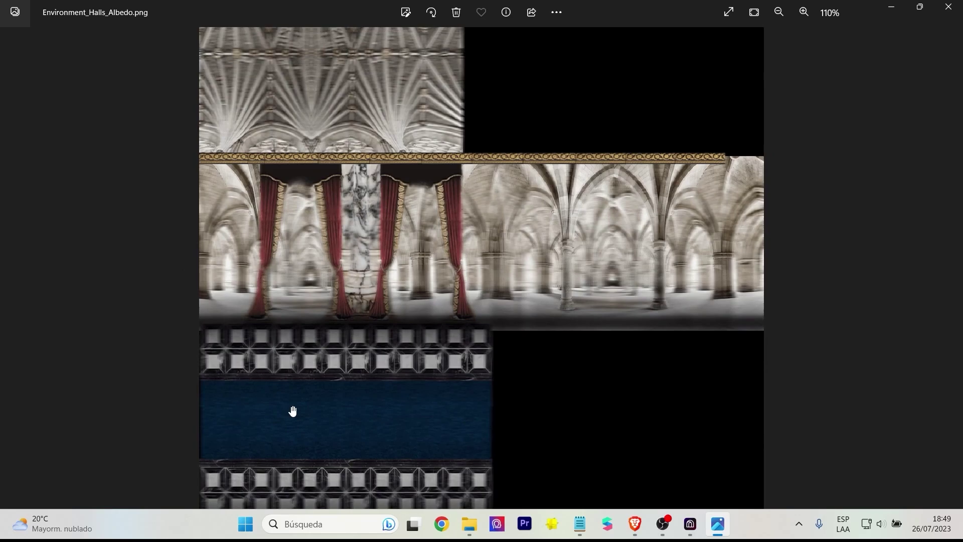
{"action": "scroll", "coordinate": [293, 411], "scroll_direction": "up", "scroll_amount": 1}
{"action": "scroll", "coordinate": [294, 408], "scroll_direction": "down", "scroll_amount": 1}
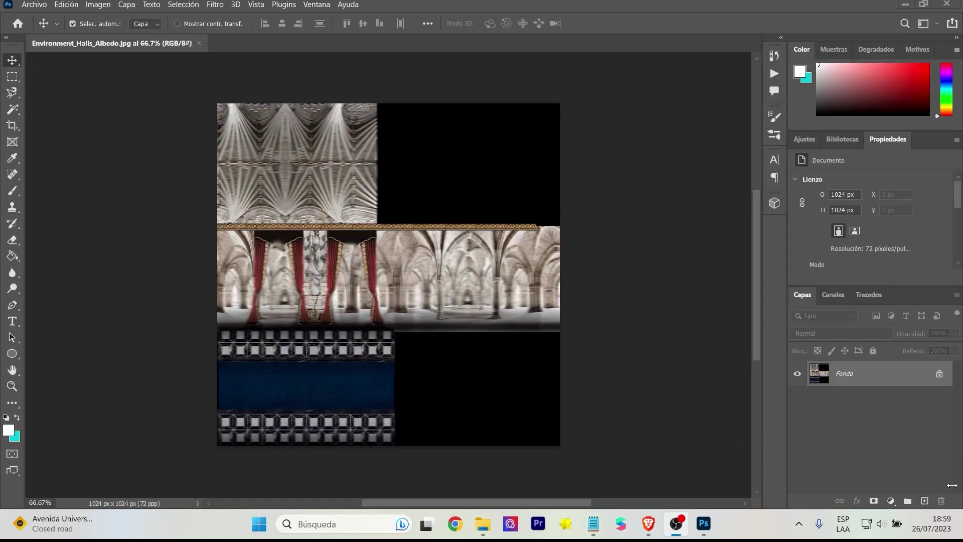
Convert the locked Fondo background of Environment_Halls_Albedo in Photoshop into the editable layer Capa 0.
{"action": "left_click", "coordinate": [877, 382]}
{"action": "double_click", "coordinate": [906, 377]}
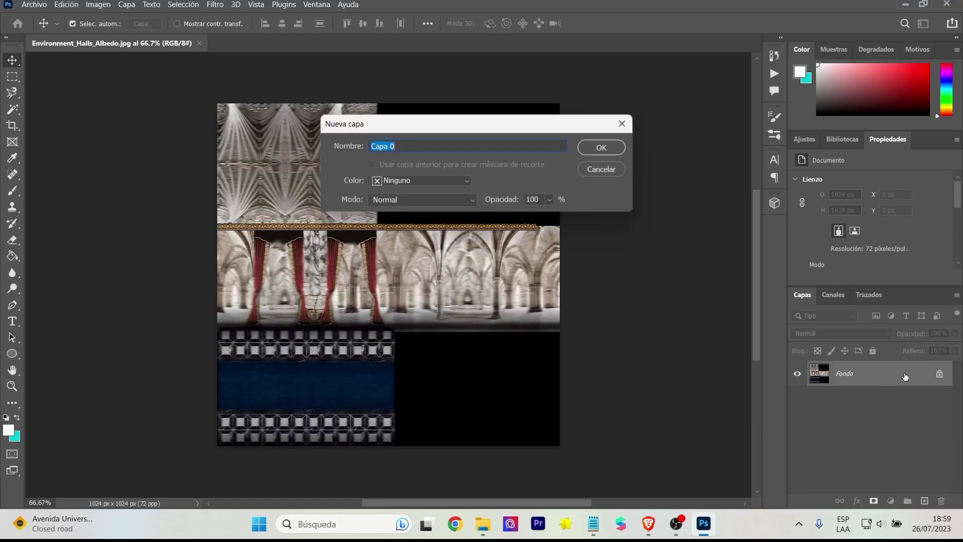
{"action": "key", "text": "Return"}
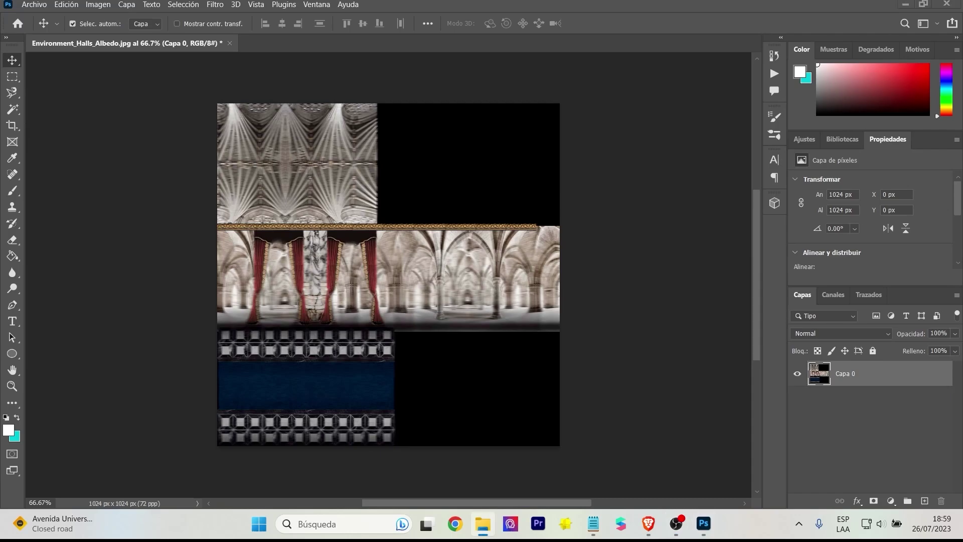
Place the moon image and scale and position it so it covers the blue carpet and tiled floor area of the texture.
{"action": "left_click_drag", "start_coordinate": [306, 346], "coordinate": [272, 390]}
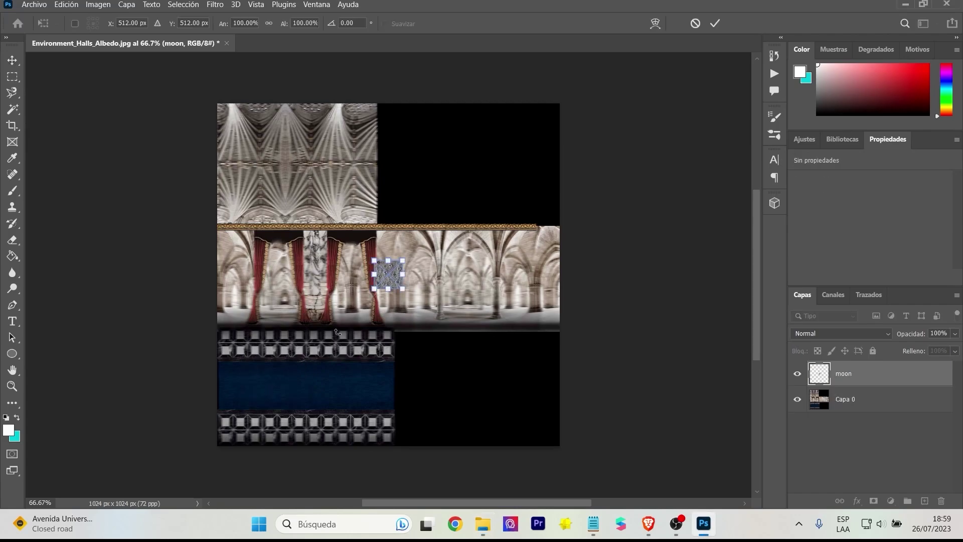
{"action": "left_click_drag", "start_coordinate": [402, 288], "coordinate": [503, 389]}
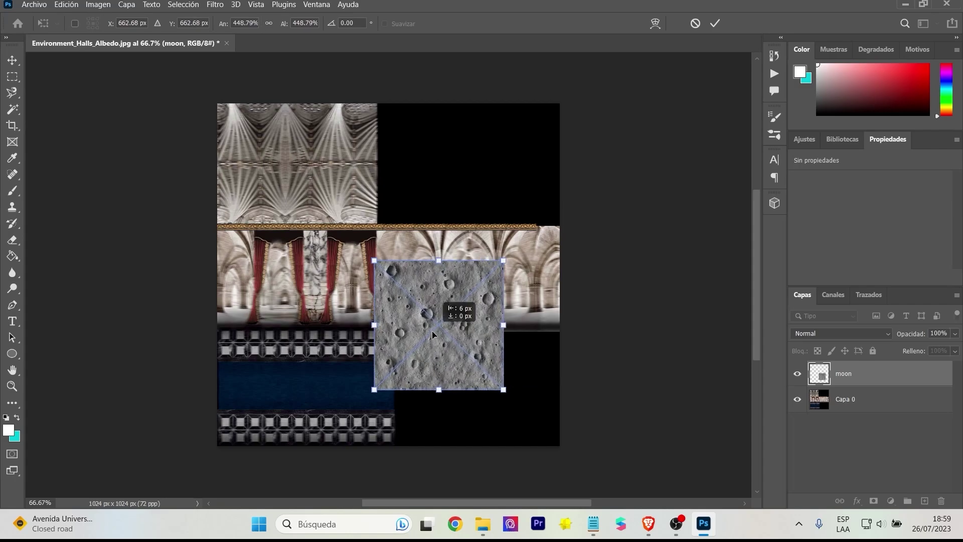
{"action": "left_click_drag", "start_coordinate": [442, 326], "coordinate": [302, 405]}
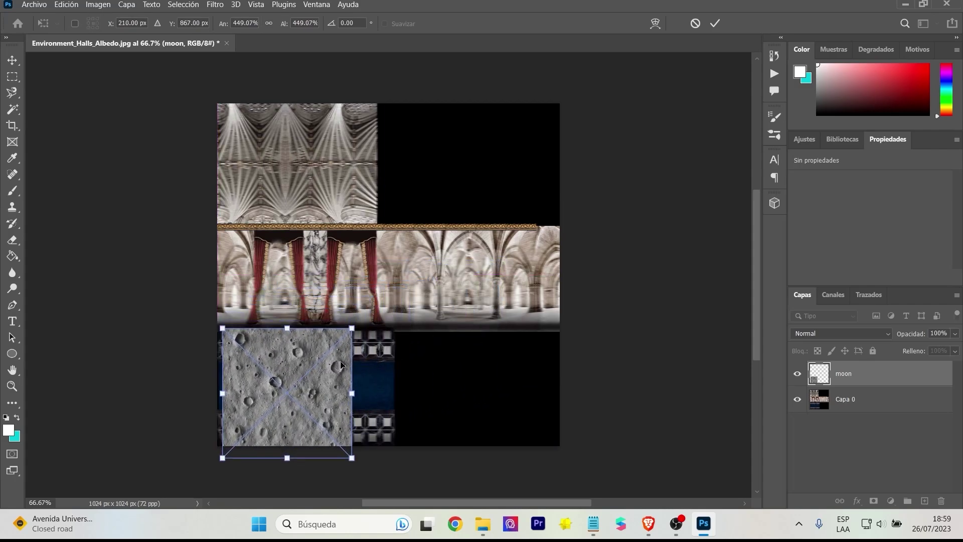
{"action": "left_click_drag", "start_coordinate": [351, 334], "coordinate": [394, 287]}
{"action": "left_click_drag", "start_coordinate": [333, 303], "coordinate": [329, 349]}
{"action": "left_click_drag", "start_coordinate": [390, 330], "coordinate": [394, 329]}
{"action": "key", "text": "Return"}
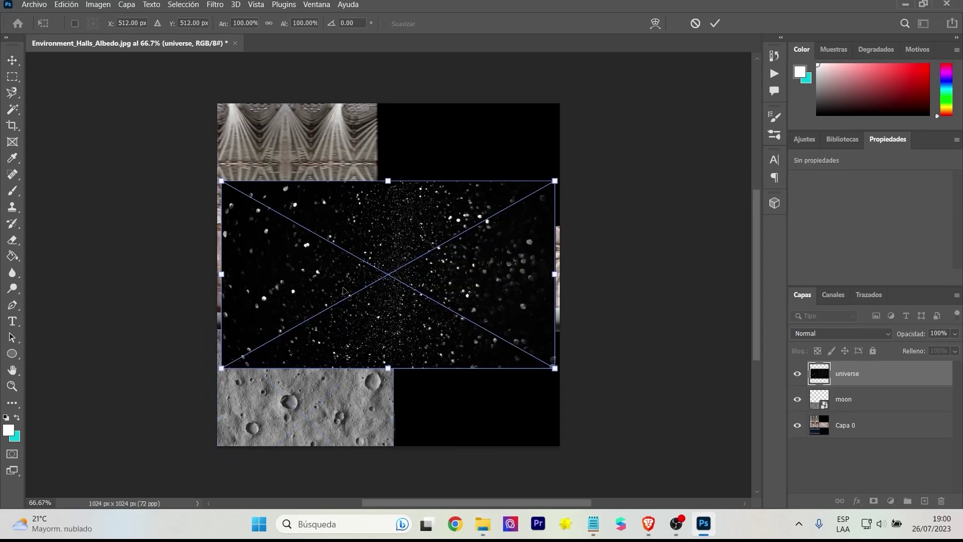
Scale the placed universe image to about 56.3% and fit it over the left part of the hall wall strip.
{"action": "left_click_drag", "start_coordinate": [343, 280], "coordinate": [339, 254]}
{"action": "left_click_drag", "start_coordinate": [551, 142], "coordinate": [405, 223]}
{"action": "double_click", "coordinate": [377, 304]}
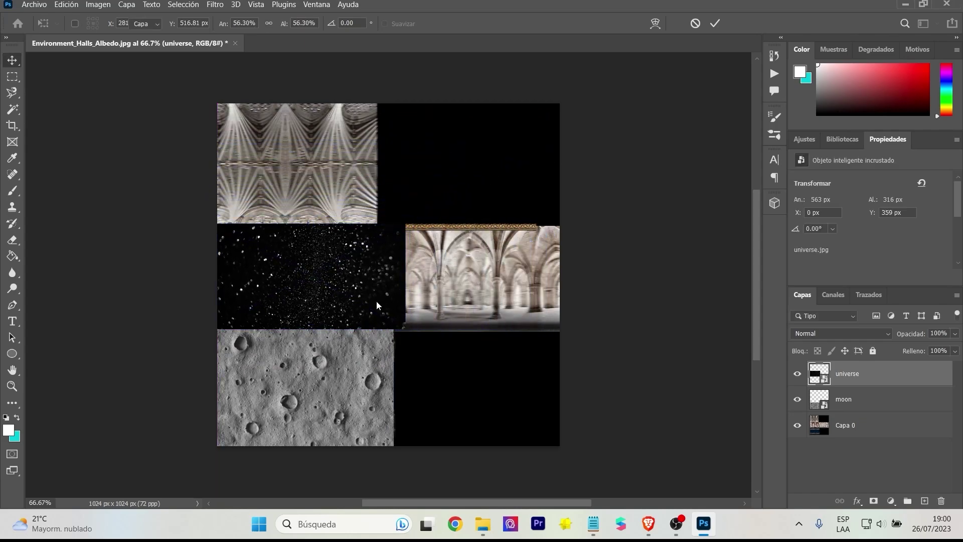
Duplicate the universe layer over the remaining right part of the wall strip and enlarge the copy to about 57.2%.
{"action": "left_click_drag", "start_coordinate": [380, 306], "coordinate": [481, 297], "text": "alt"}
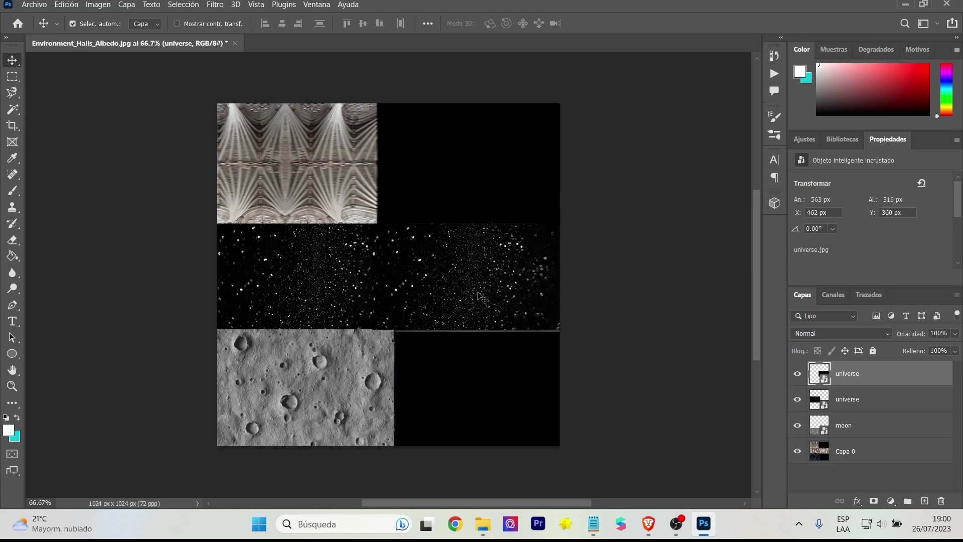
{"action": "key", "text": "ctrl+t"}
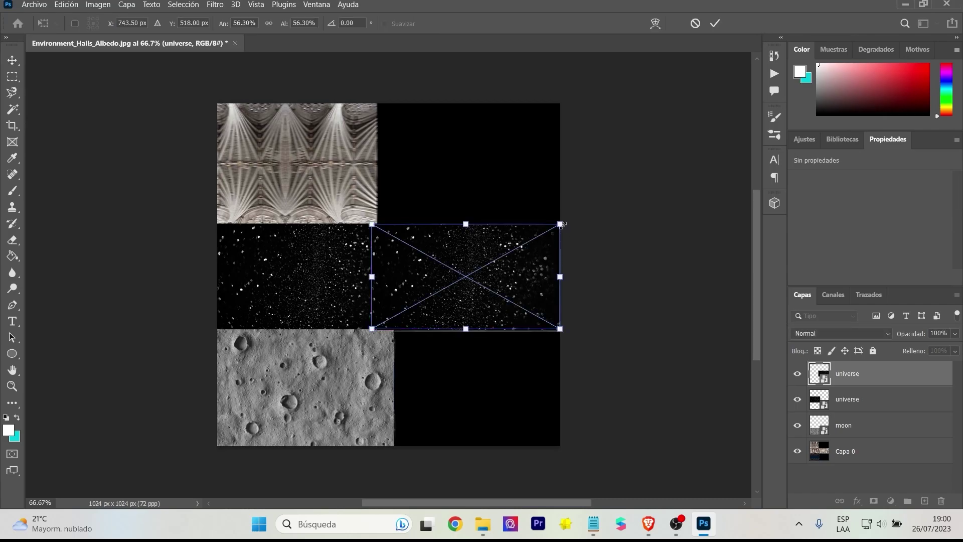
{"action": "left_click_drag", "start_coordinate": [561, 224], "coordinate": [563, 222]}
{"action": "key", "text": "Down"}
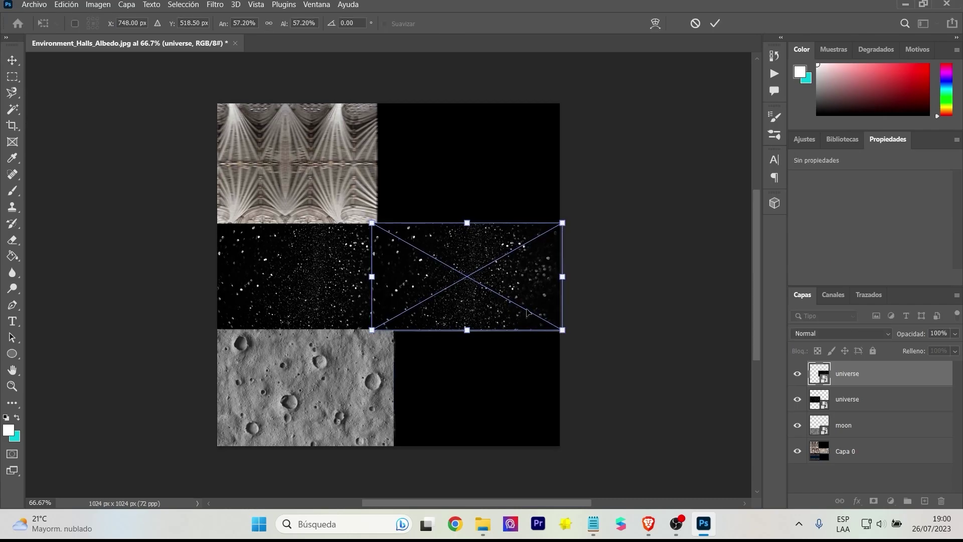
{"action": "key", "text": "Return"}
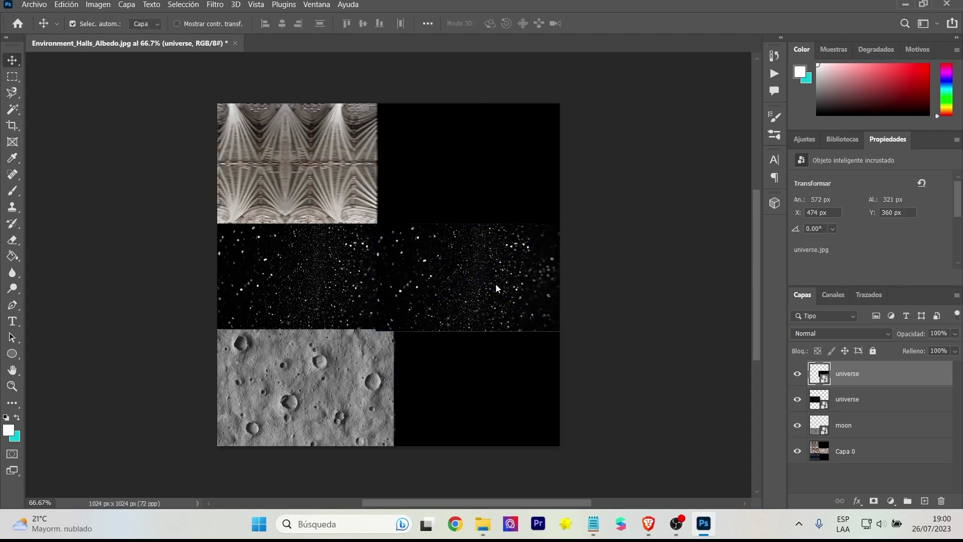
Duplicate the left universe layer up onto the ceiling area and rotate the copy about 90 degrees.
{"action": "left_click_drag", "start_coordinate": [324, 285], "coordinate": [351, 176], "text": "ctrl+alt"}
{"action": "key", "text": "ctrl+t"}
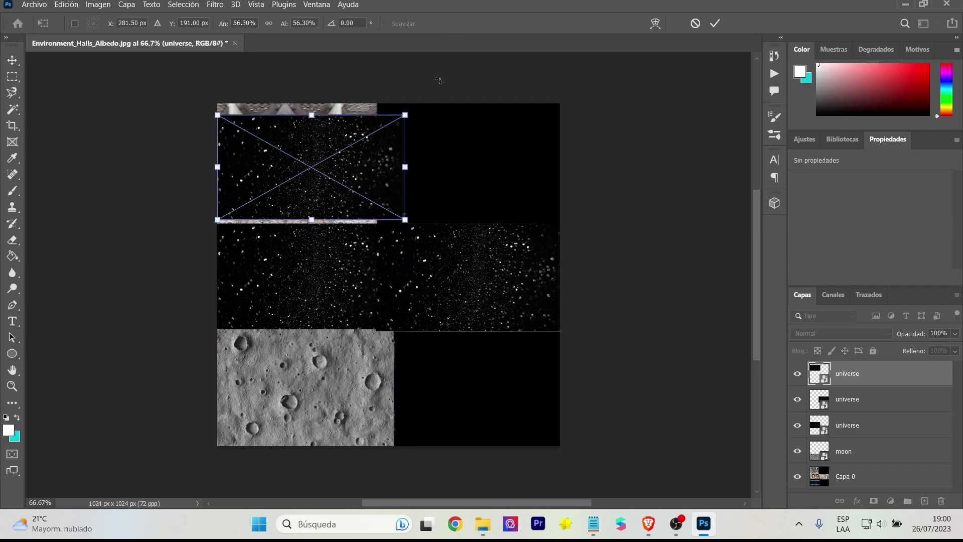
{"action": "left_click_drag", "start_coordinate": [438, 79], "coordinate": [344, 230]}
{"action": "key", "text": "Return"}
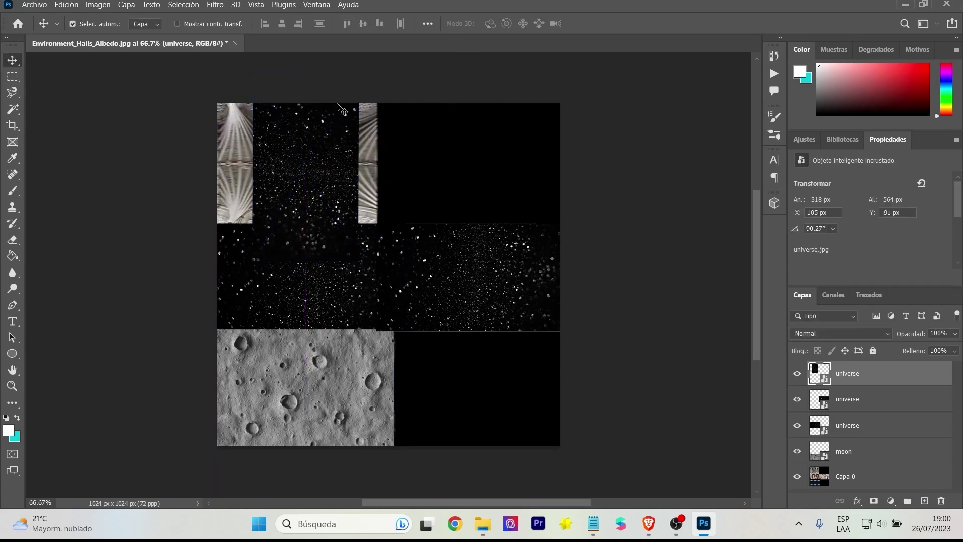
Enlarge the rotated universe copy to about 510 x 904 px and position it to cover the whole ceiling area.
{"action": "key", "text": "ctrl+t"}
{"action": "left_click_drag", "start_coordinate": [362, 71], "coordinate": [389, 38]}
{"action": "scroll", "coordinate": [391, 417], "scroll_direction": "down", "scroll_amount": 4}
{"action": "left_click_drag", "start_coordinate": [391, 417], "coordinate": [356, 333]}
{"action": "left_click_drag", "start_coordinate": [491, 456], "coordinate": [431, 339]}
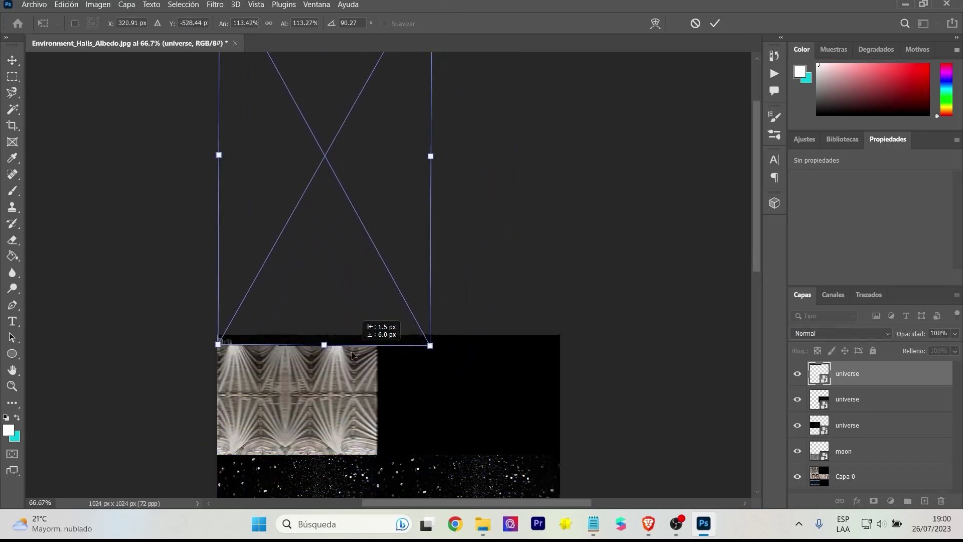
{"action": "left_click_drag", "start_coordinate": [353, 340], "coordinate": [345, 467]}
{"action": "left_click_drag", "start_coordinate": [423, 466], "coordinate": [349, 442]}
{"action": "key", "text": "Return"}
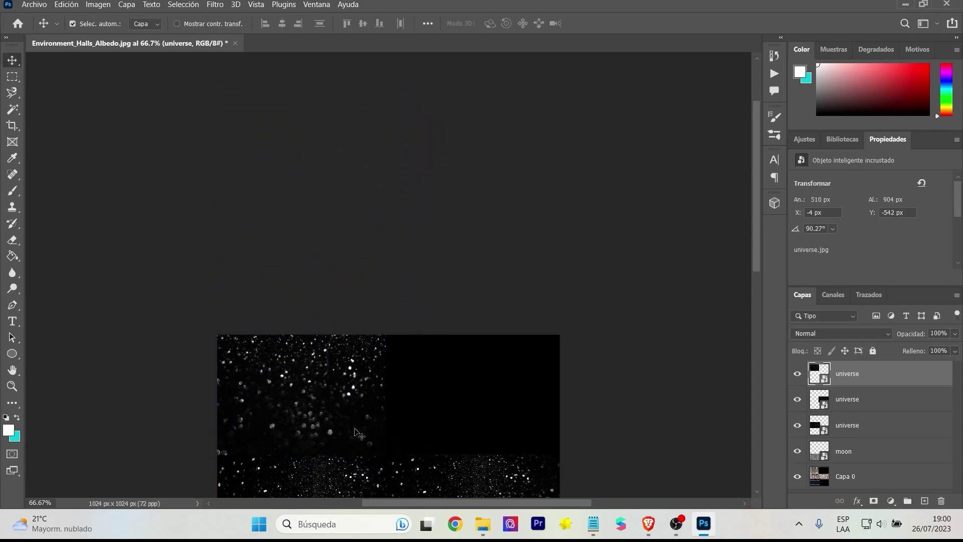
Reorder the rotated universe layer directly above moon and shift it to about X -4 px, Y -452 px.
{"action": "scroll", "coordinate": [347, 425], "scroll_direction": "down", "scroll_amount": 6}
{"action": "left_click_drag", "start_coordinate": [862, 380], "coordinate": [870, 442]}
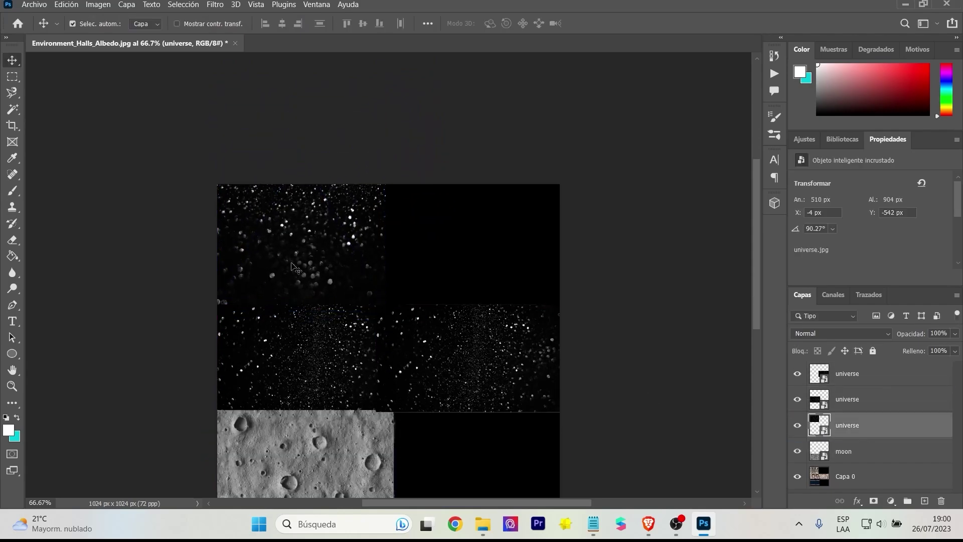
{"action": "left_click_drag", "start_coordinate": [316, 256], "coordinate": [351, 266]}
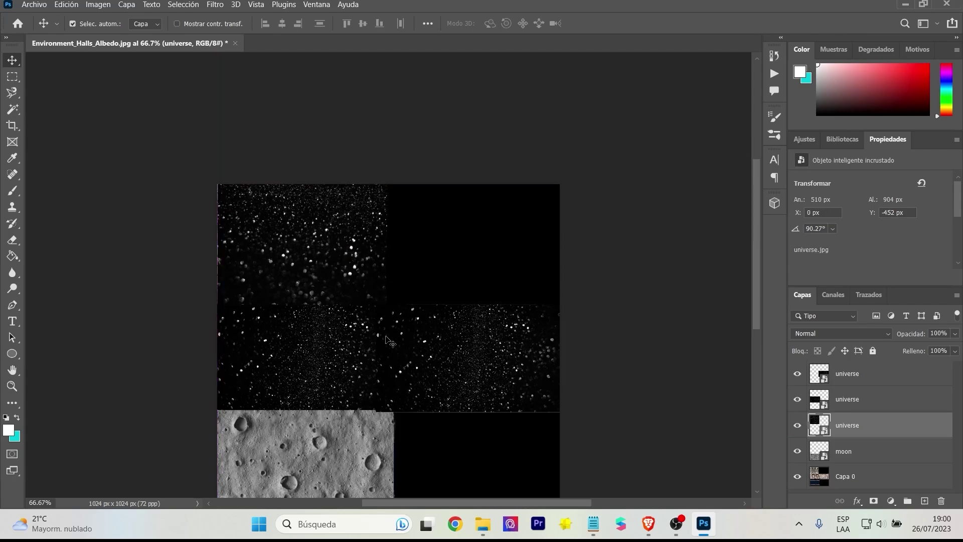
{"action": "scroll", "coordinate": [389, 341], "scroll_direction": "down", "scroll_amount": 3, "text": "alt"}
{"action": "left_click_drag", "start_coordinate": [442, 358], "coordinate": [447, 361]}
{"action": "scroll", "coordinate": [447, 361], "scroll_direction": "up", "scroll_amount": 1, "text": "alt"}
{"action": "left_click", "coordinate": [420, 346]}
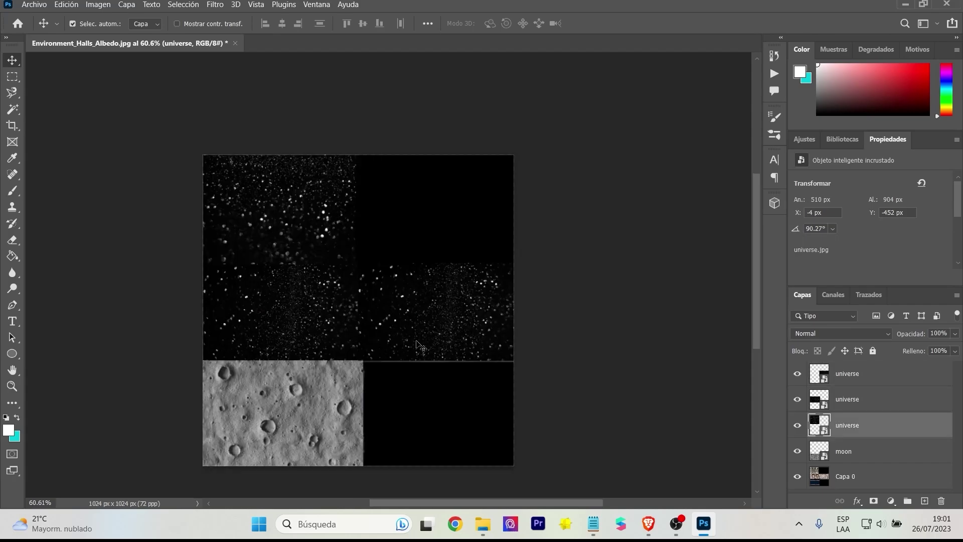
Export the edited texture as a PNG named Environment_universe in the Effect house - add face folder.
{"action": "left_click", "coordinate": [34, 4]}
{"action": "mouse_move", "coordinate": [101, 187]}
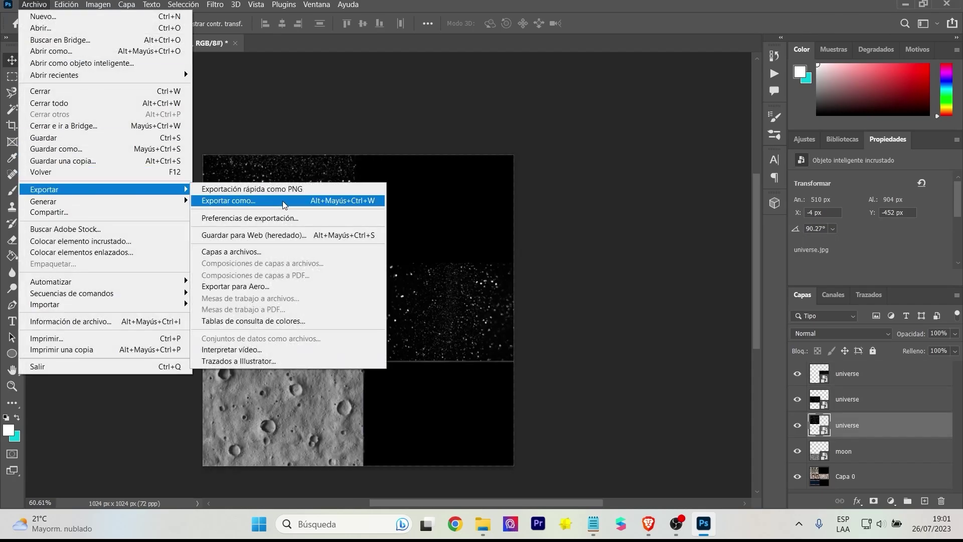
{"action": "left_click", "coordinate": [349, 200]}
{"action": "left_click", "coordinate": [770, 55]}
{"action": "left_click", "coordinate": [739, 79]}
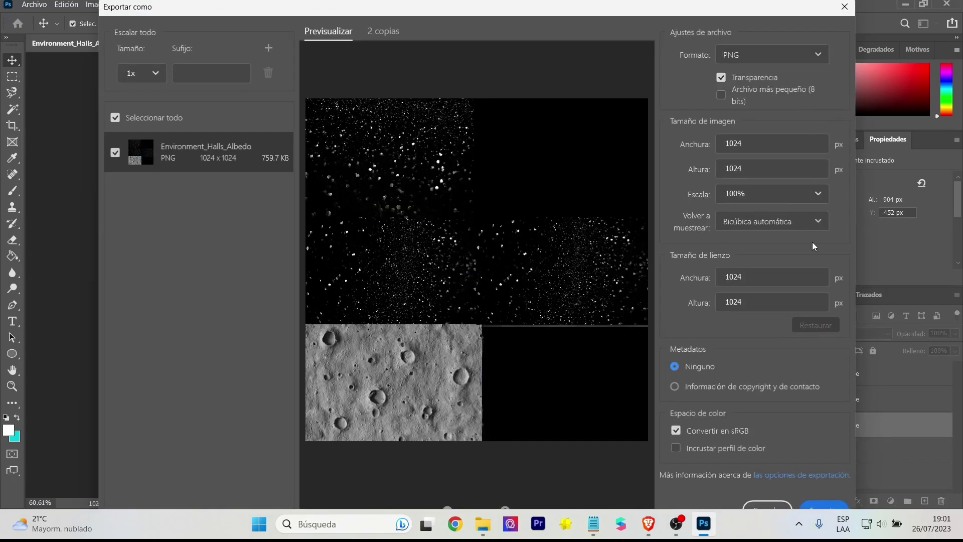
{"action": "left_click", "coordinate": [818, 503]}
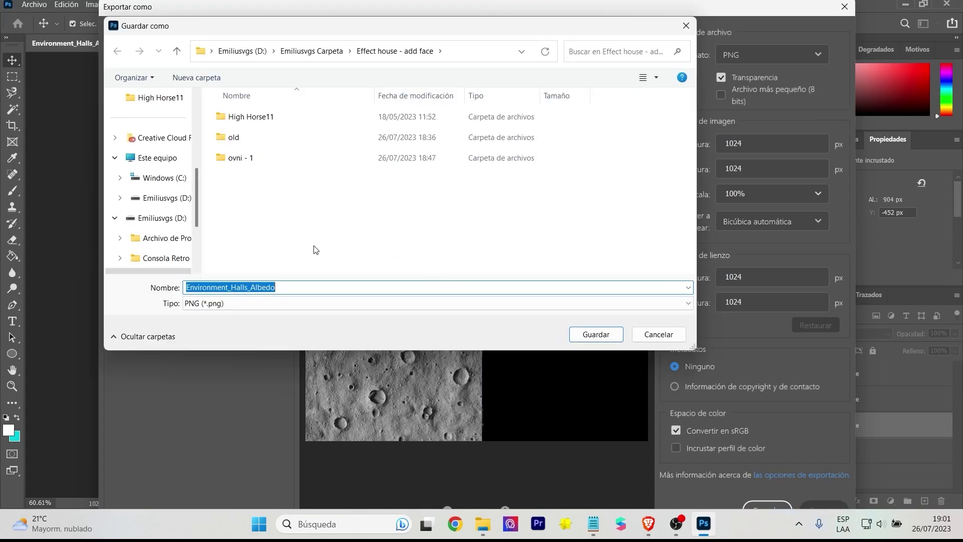
{"action": "key", "text": "BackSpace"}
{"action": "key", "text": "BackSpace"}
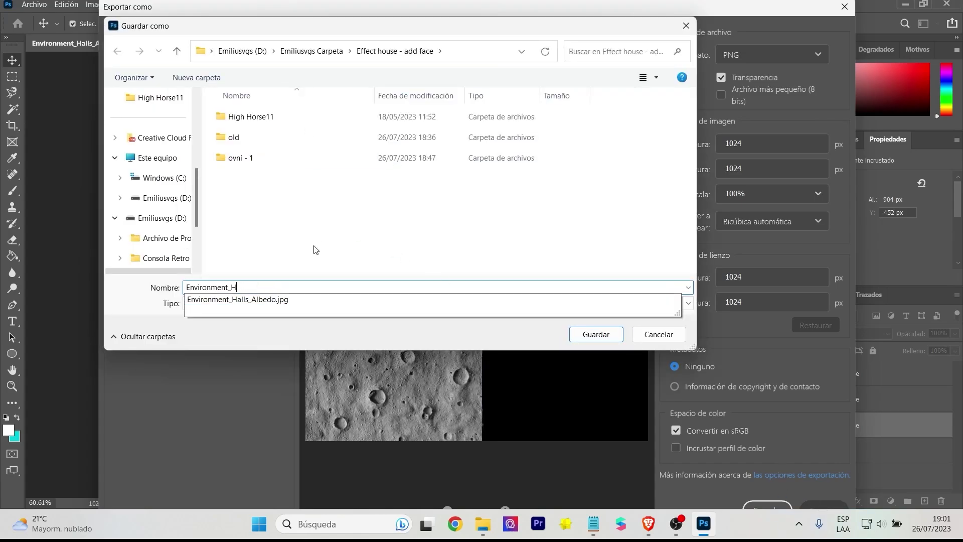
{"action": "type", "text": "unv"}
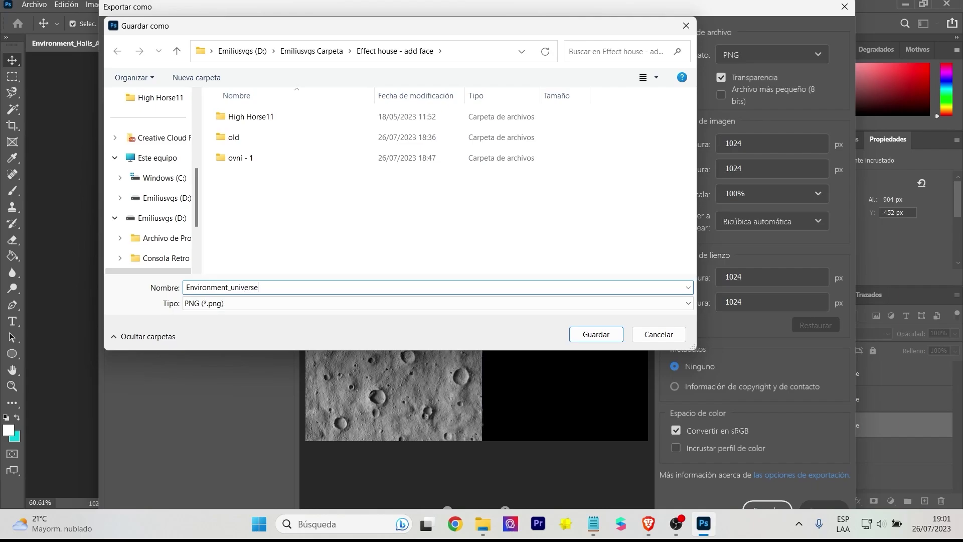
{"action": "key", "text": "Return"}
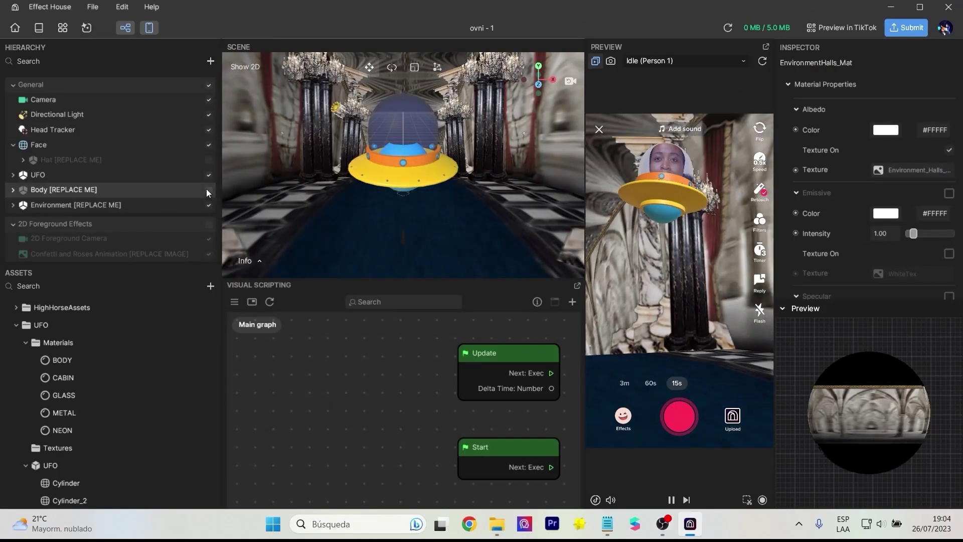
Hide the Environment_Elements object inside Environment [REPLACE ME] in the Effect House project.
{"action": "left_click", "coordinate": [13, 204]}
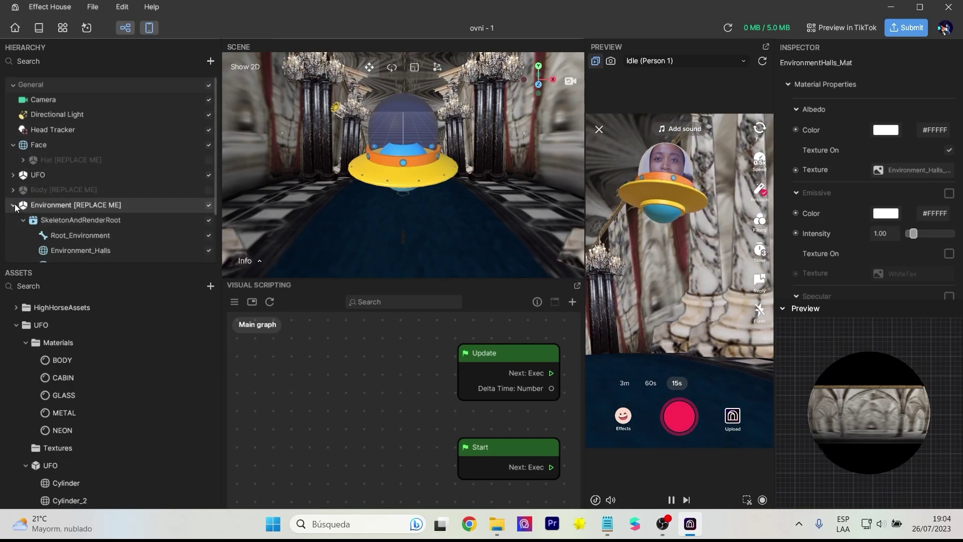
{"action": "scroll", "coordinate": [66, 214], "scroll_direction": "down", "scroll_amount": 2}
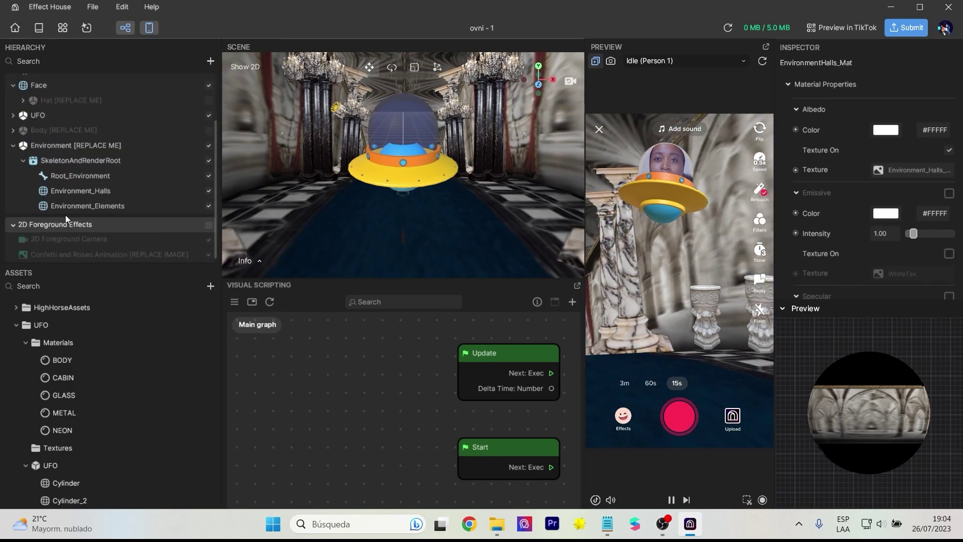
{"action": "left_click", "coordinate": [208, 206]}
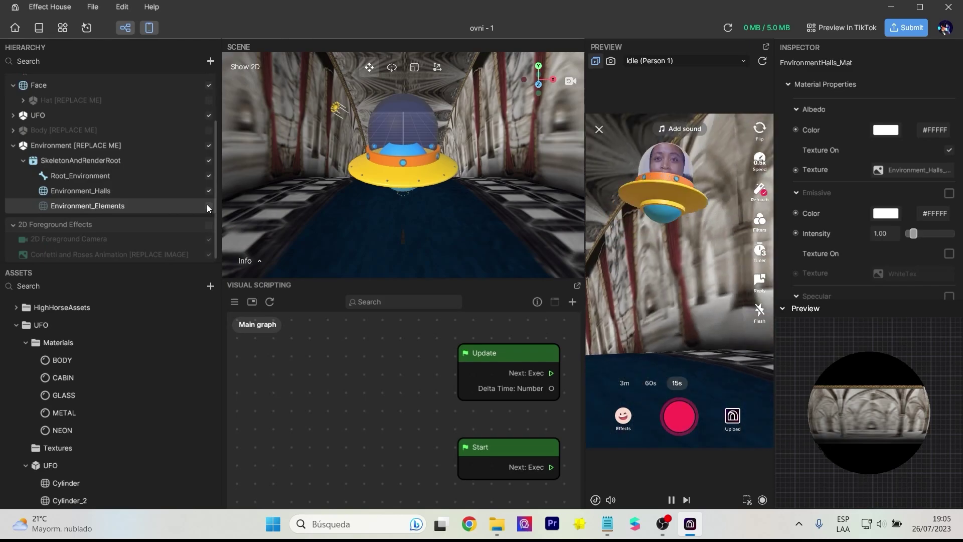
Identify the material on Environment_Halls, select EnvironmentHalls_Mat in the HighHorseAssets materials, and check the textures available for its albedo.
{"action": "left_click", "coordinate": [94, 192]}
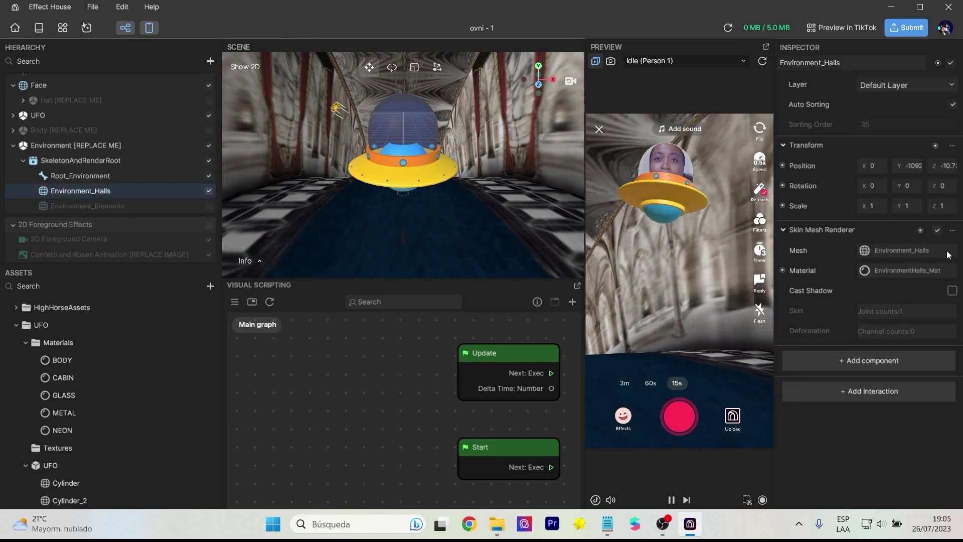
{"action": "left_click", "coordinate": [18, 321]}
{"action": "left_click", "coordinate": [20, 308]}
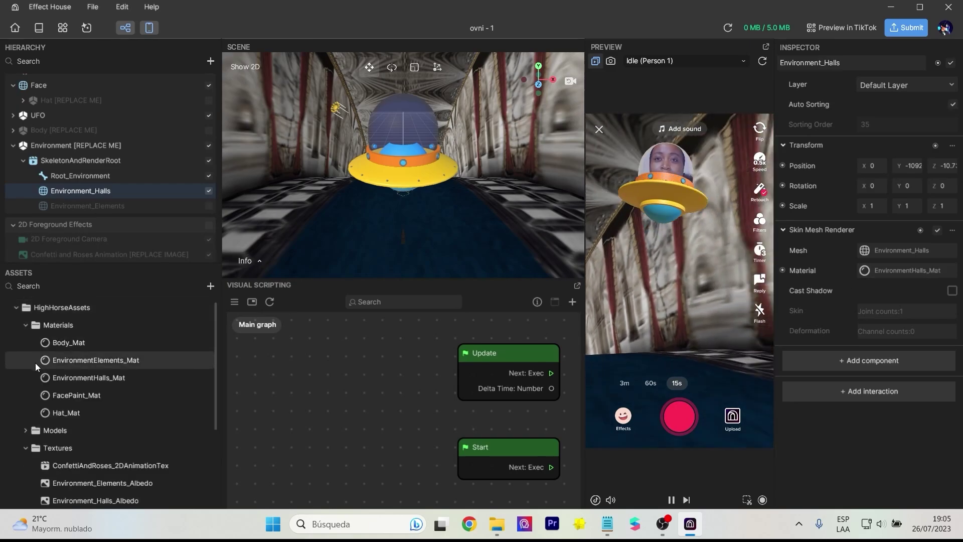
{"action": "left_click", "coordinate": [74, 377]}
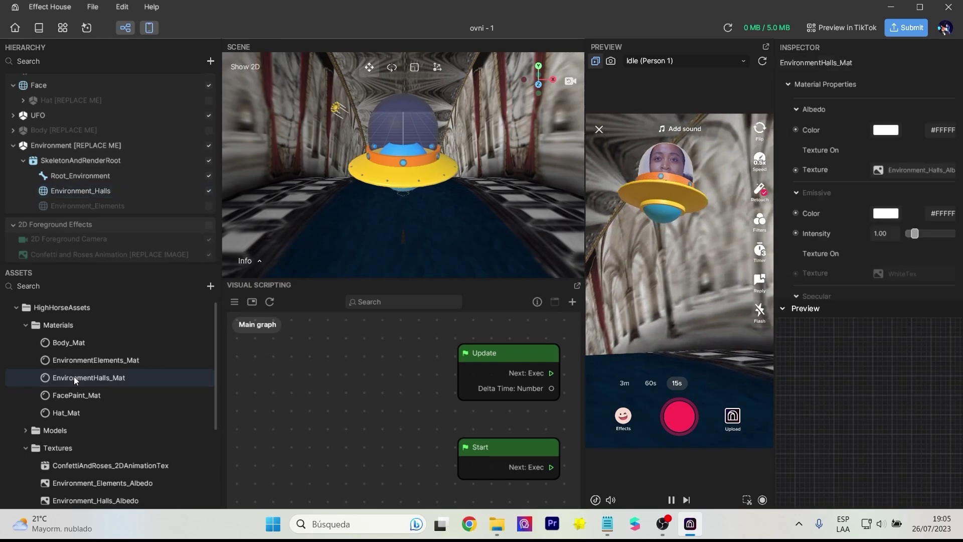
{"action": "left_click", "coordinate": [904, 170]}
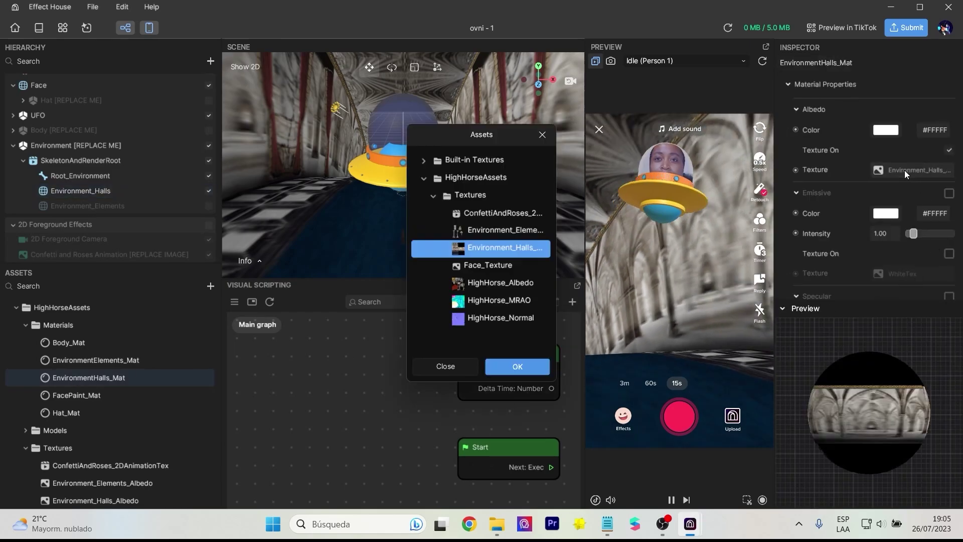
{"action": "left_click", "coordinate": [542, 135]}
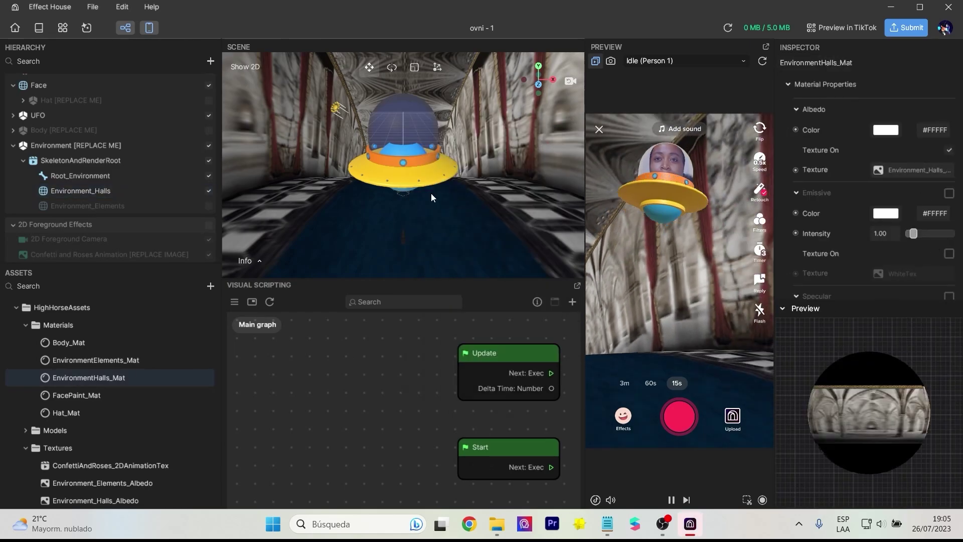
Import the Environment_universe PNG from the Effect house - add face folder into the project assets.
{"action": "left_click", "coordinate": [210, 286]}
{"action": "mouse_move", "coordinate": [277, 276]}
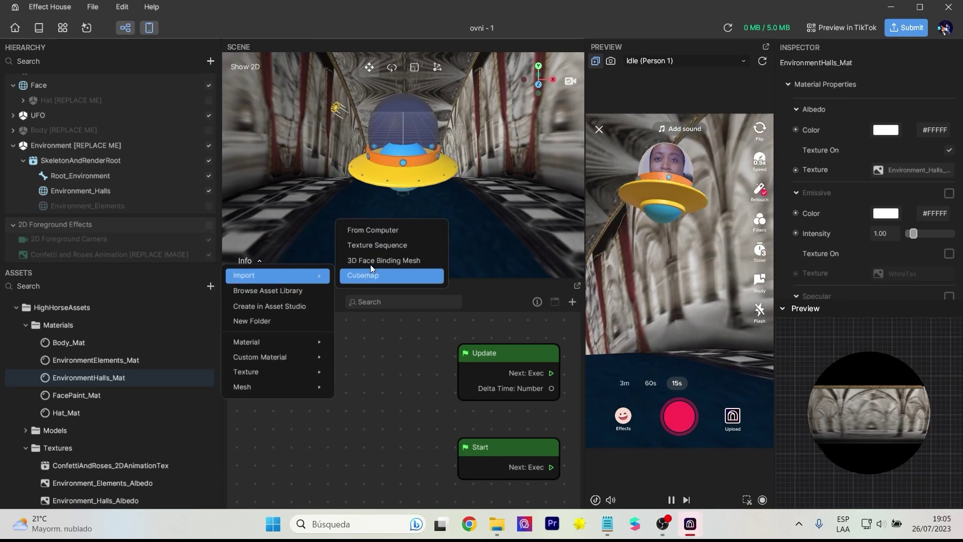
{"action": "left_click", "coordinate": [386, 231]}
{"action": "left_click", "coordinate": [552, 229]}
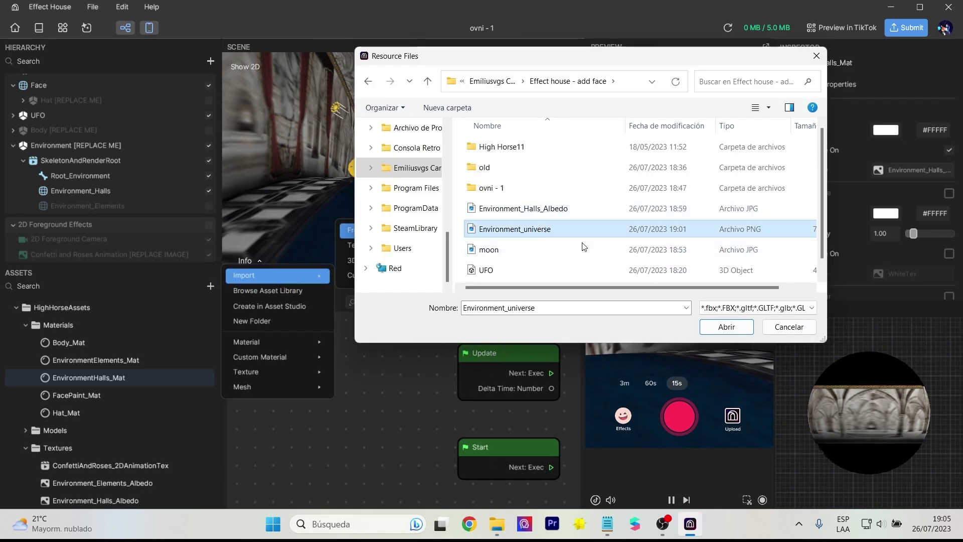
{"action": "left_click", "coordinate": [723, 325]}
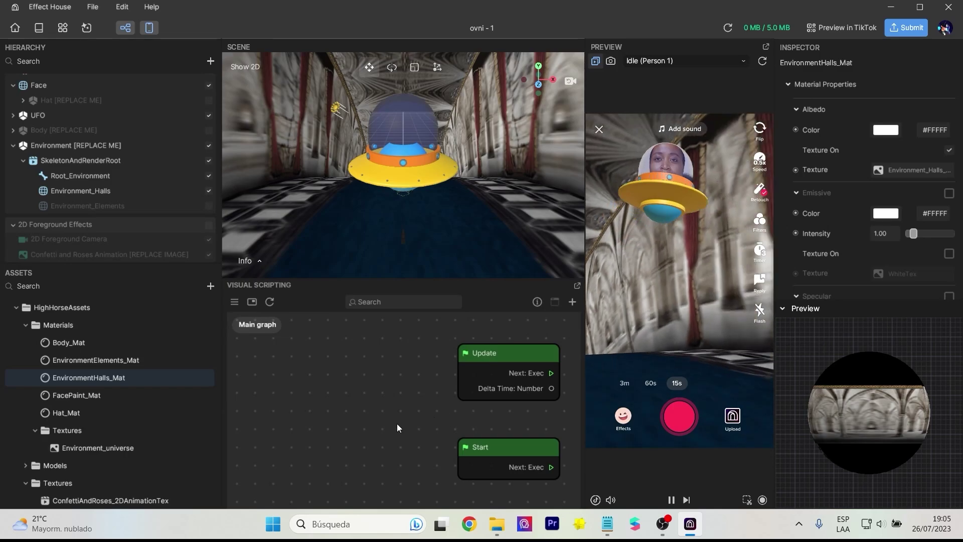
Set Environment_universe as the albedo texture of EnvironmentHalls_Mat and request a QR code for previewing the effect in TikTok.
{"action": "left_click", "coordinate": [890, 170]}
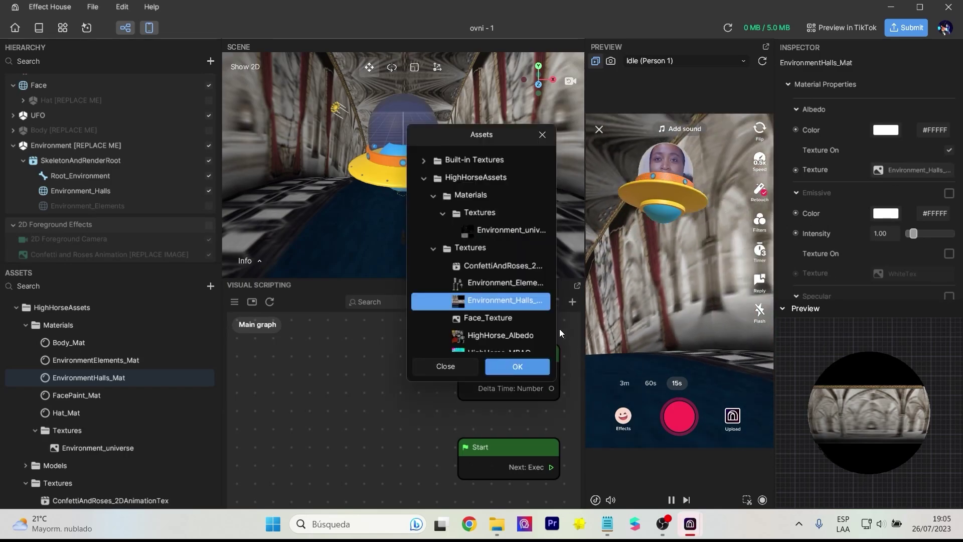
{"action": "scroll", "coordinate": [513, 316], "scroll_direction": "down", "scroll_amount": 1}
{"action": "scroll", "coordinate": [514, 301], "scroll_direction": "up", "scroll_amount": 1}
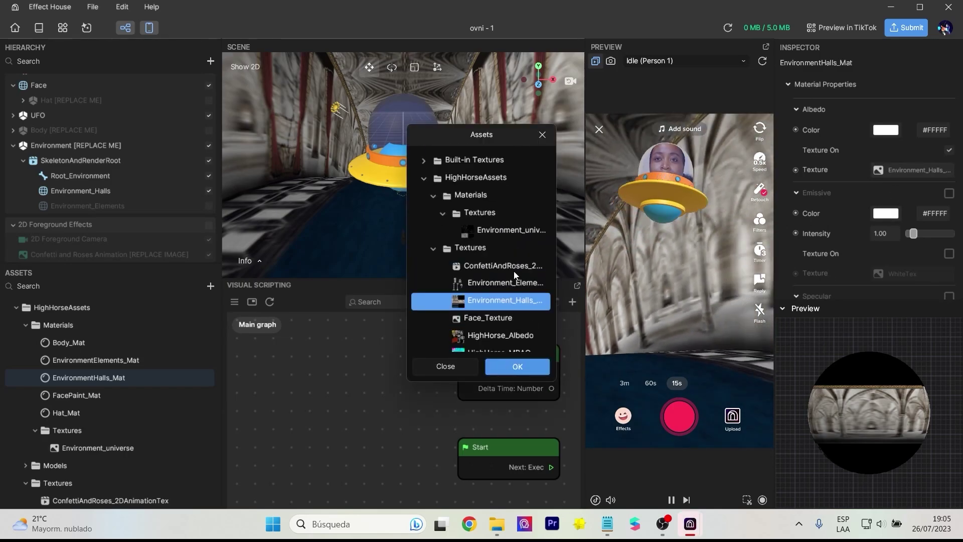
{"action": "left_click", "coordinate": [517, 231]}
{"action": "left_click", "coordinate": [517, 367]}
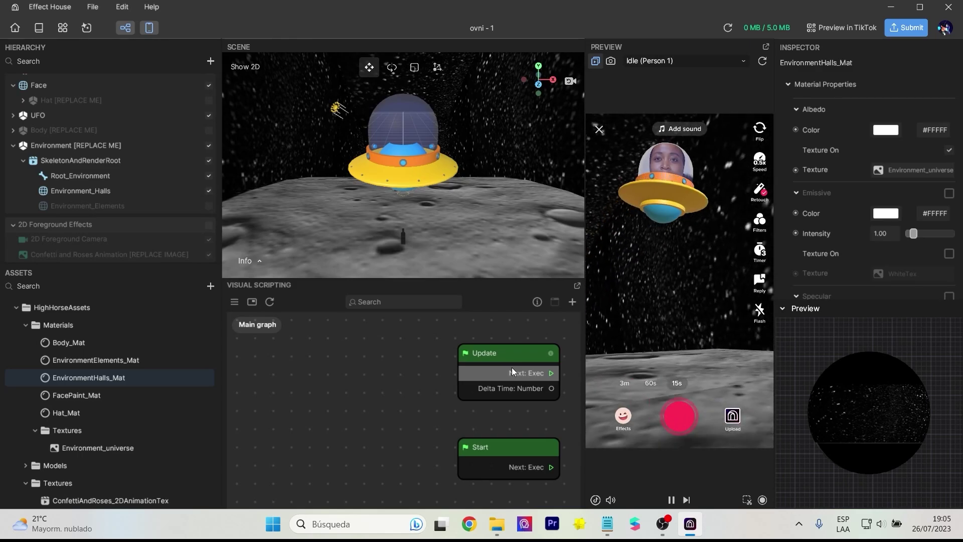
{"action": "left_click", "coordinate": [817, 32]}
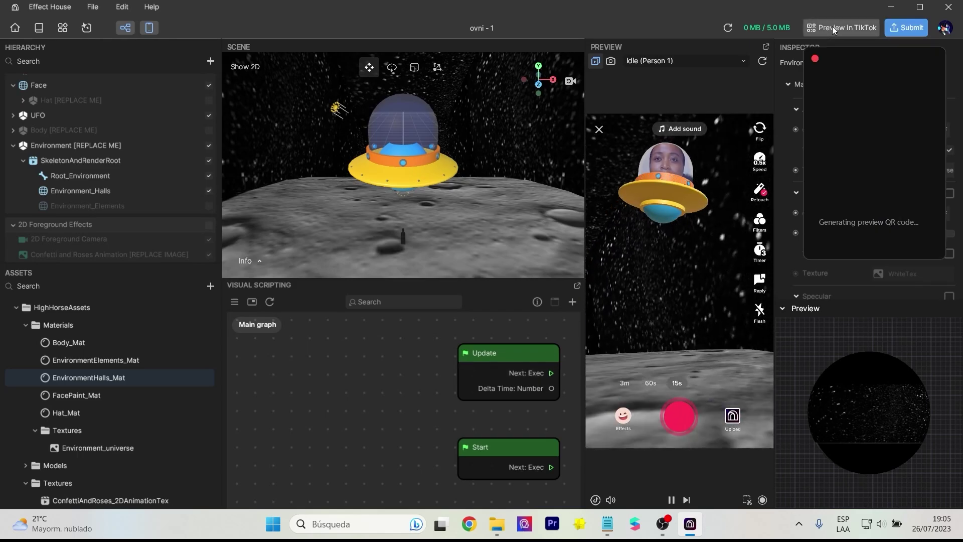
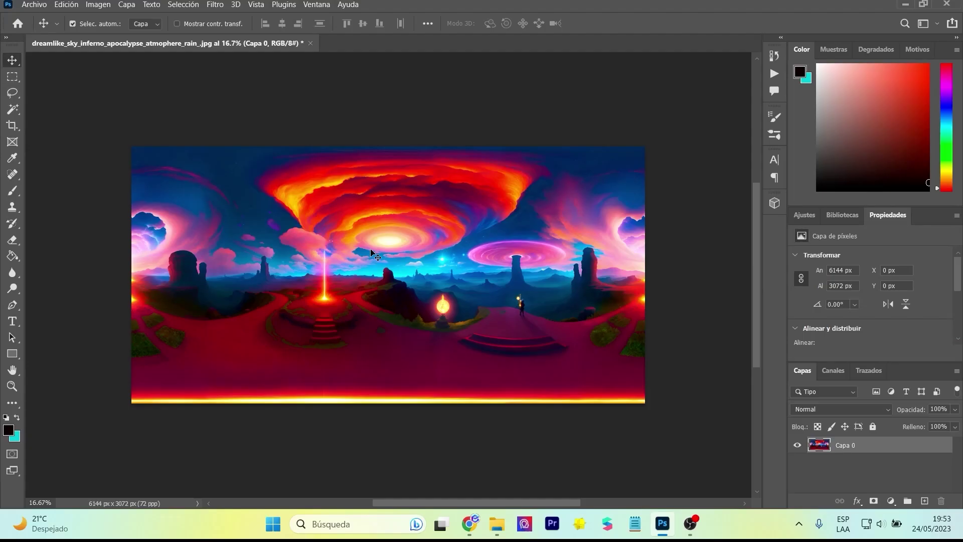
In Photoshop, set up an Export As of the dreamlike sky image as JPG, comparing quality Genial and settling on Suficiente.
{"action": "left_click", "coordinate": [31, 6]}
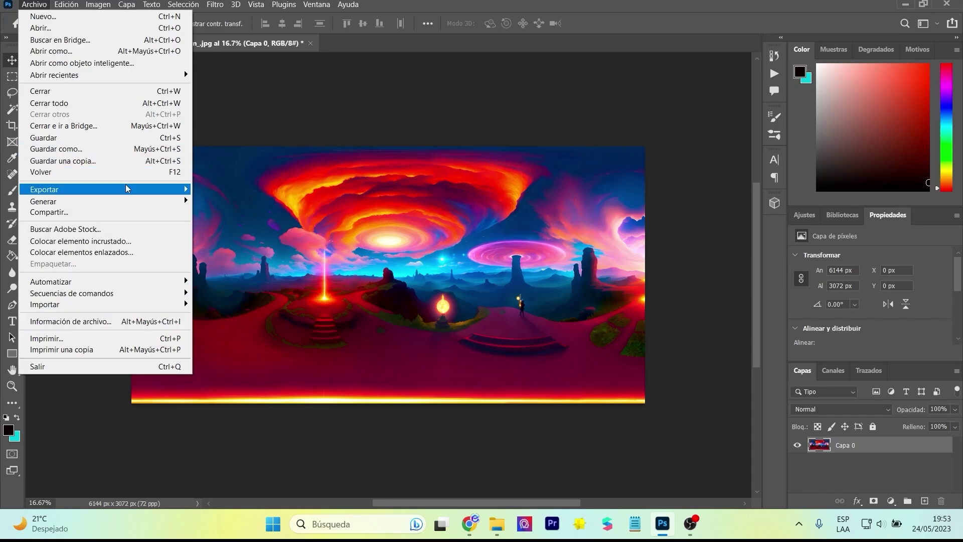
{"action": "mouse_move", "coordinate": [126, 189]}
{"action": "left_click", "coordinate": [226, 202]}
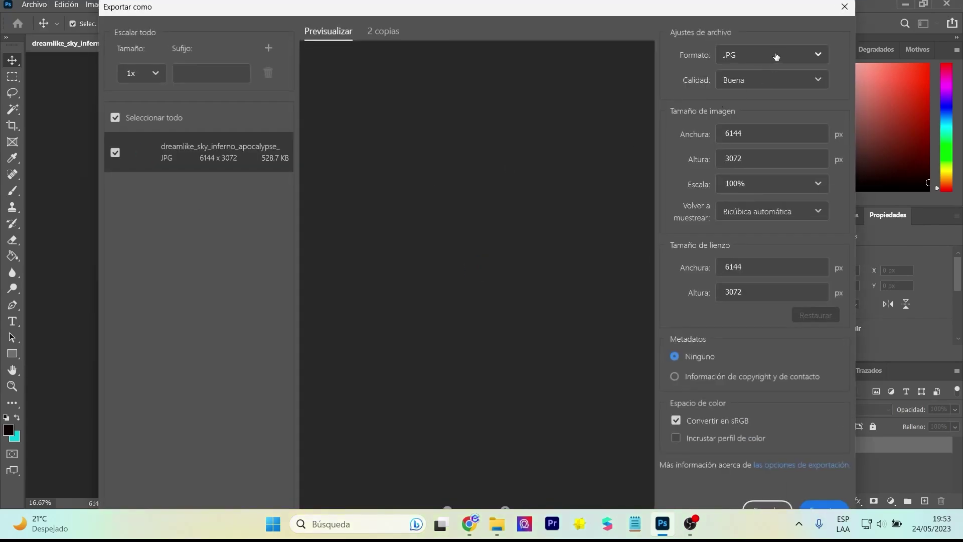
{"action": "left_click", "coordinate": [741, 87]}
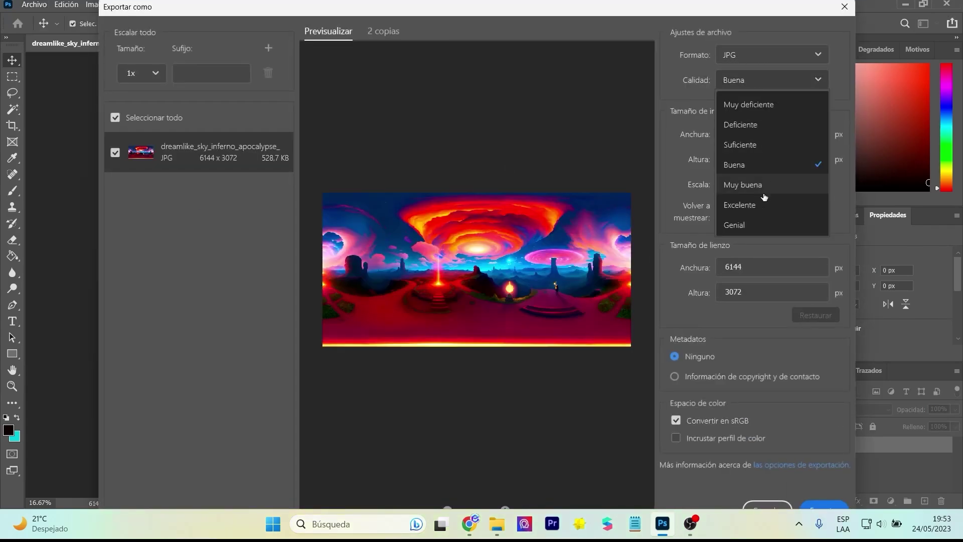
{"action": "left_click", "coordinate": [752, 225]}
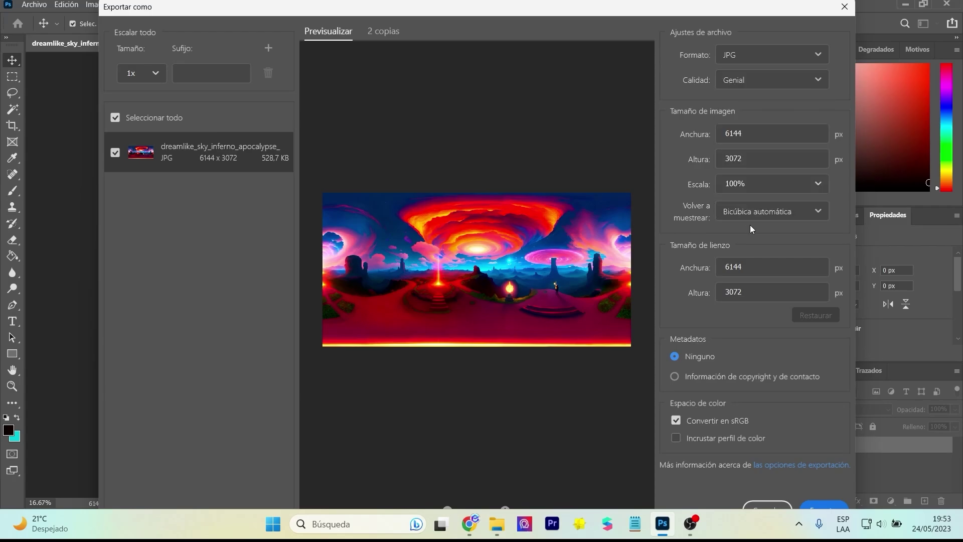
{"action": "left_click", "coordinate": [762, 83]}
{"action": "left_click", "coordinate": [773, 144]}
{"action": "left_click", "coordinate": [773, 80]}
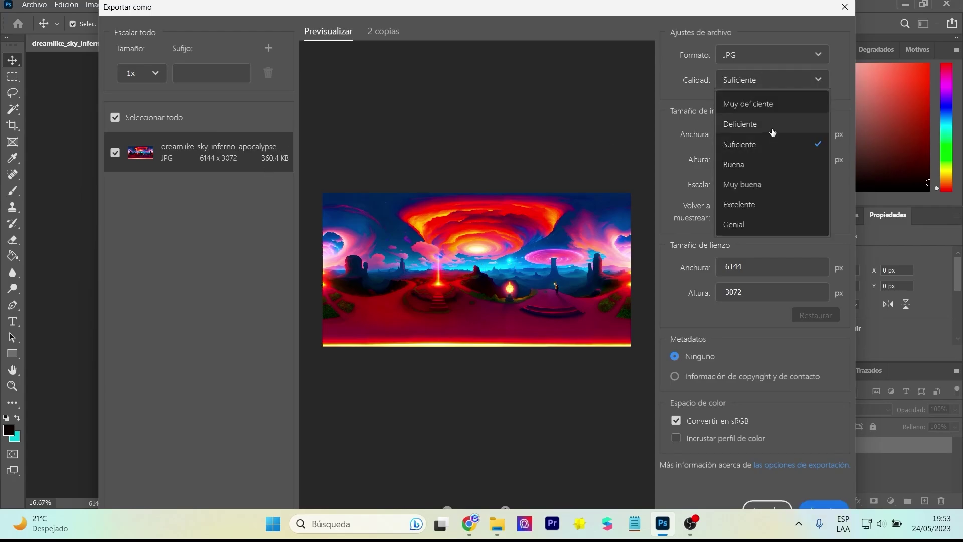
{"action": "left_click", "coordinate": [768, 145]}
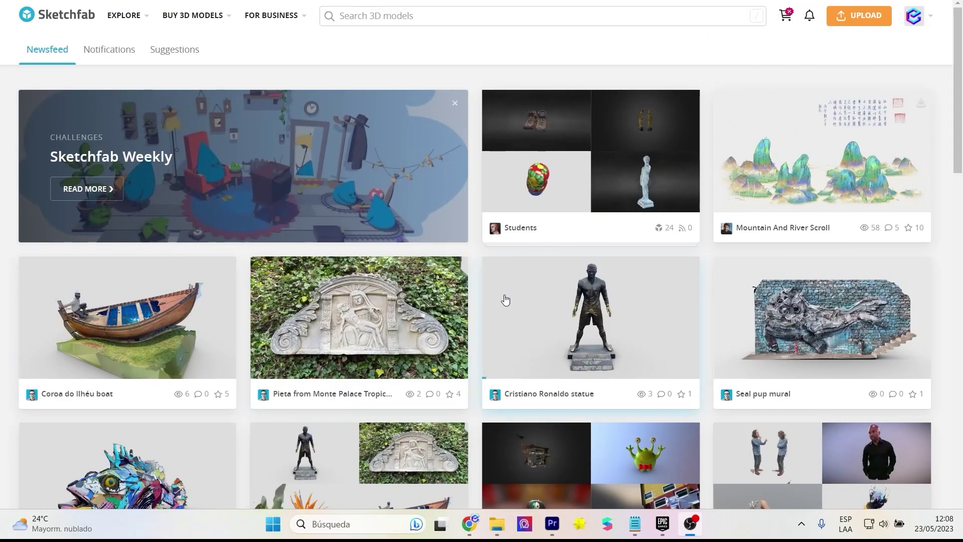
Browse the 3D models and collections in the Sketchfab newsfeed.
{"action": "scroll", "coordinate": [475, 306], "scroll_direction": "down", "scroll_amount": 10}
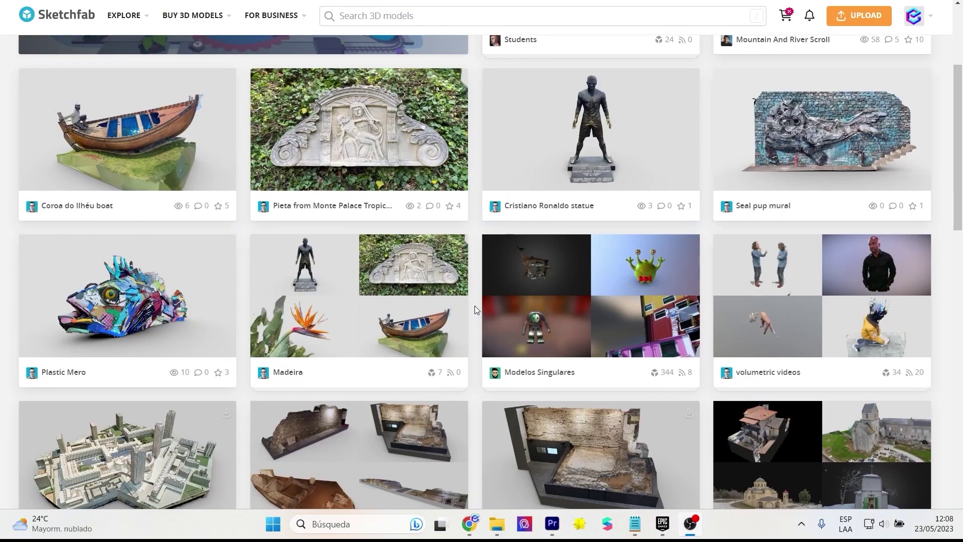
{"action": "scroll", "coordinate": [475, 306], "scroll_direction": "down", "scroll_amount": 9}
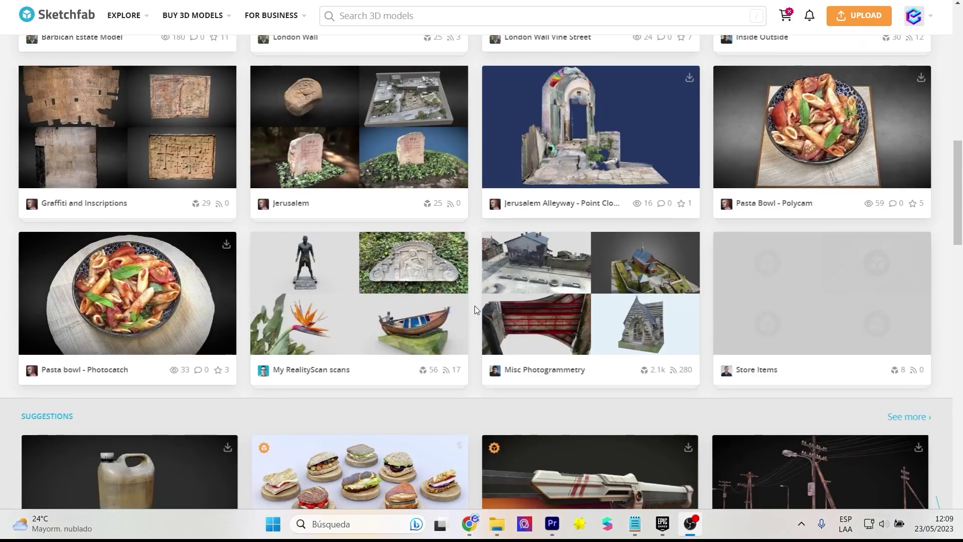
{"action": "scroll", "coordinate": [475, 307], "scroll_direction": "down", "scroll_amount": 17}
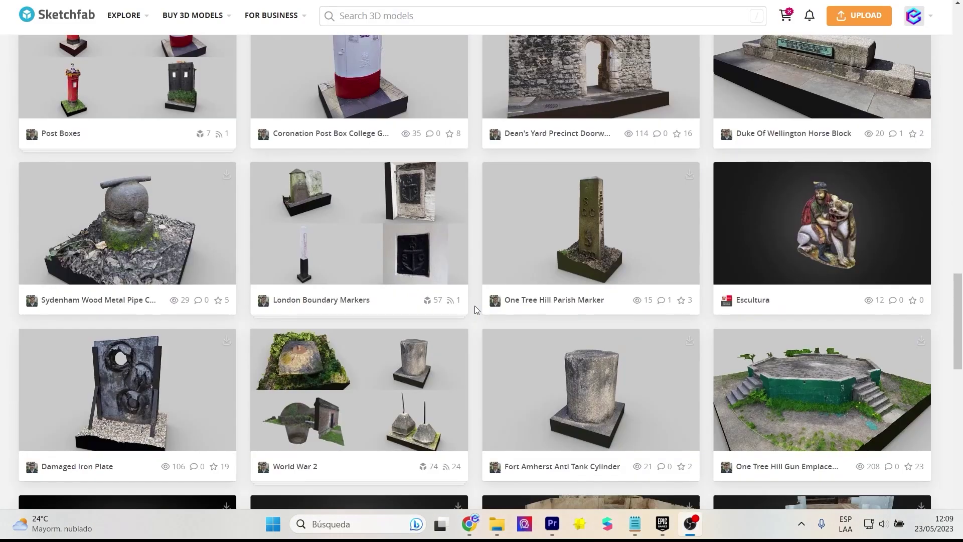
{"action": "scroll", "coordinate": [474, 306], "scroll_direction": "down", "scroll_amount": 3}
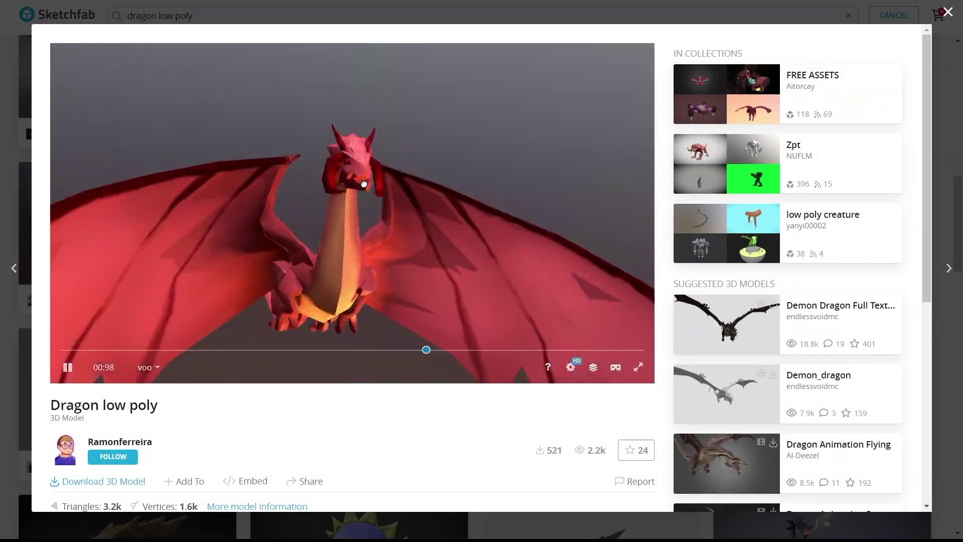
Inspect the Dragon low poly model on Sketchfab from several angles and download its GLB version with 1k textures.
{"action": "left_click_drag", "start_coordinate": [499, 129], "coordinate": [305, 273]}
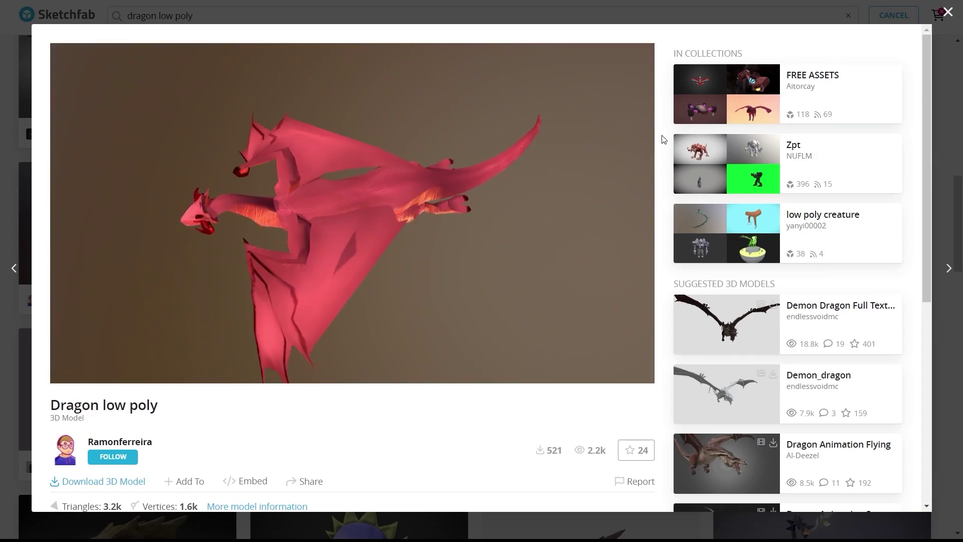
{"action": "scroll", "coordinate": [665, 138], "scroll_direction": "down", "scroll_amount": 5}
{"action": "scroll", "coordinate": [660, 140], "scroll_direction": "up", "scroll_amount": 4}
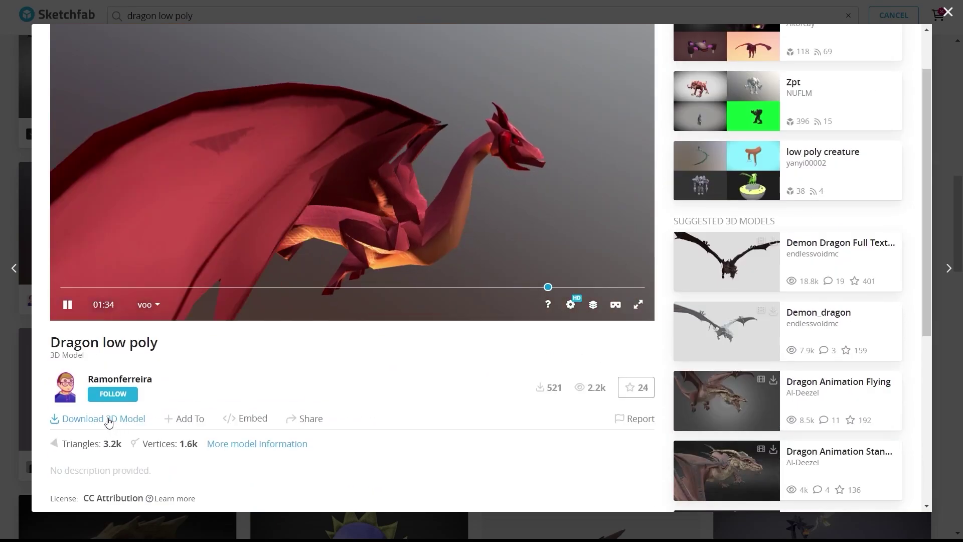
{"action": "left_click", "coordinate": [103, 419]}
{"action": "scroll", "coordinate": [373, 330], "scroll_direction": "down", "scroll_amount": 2}
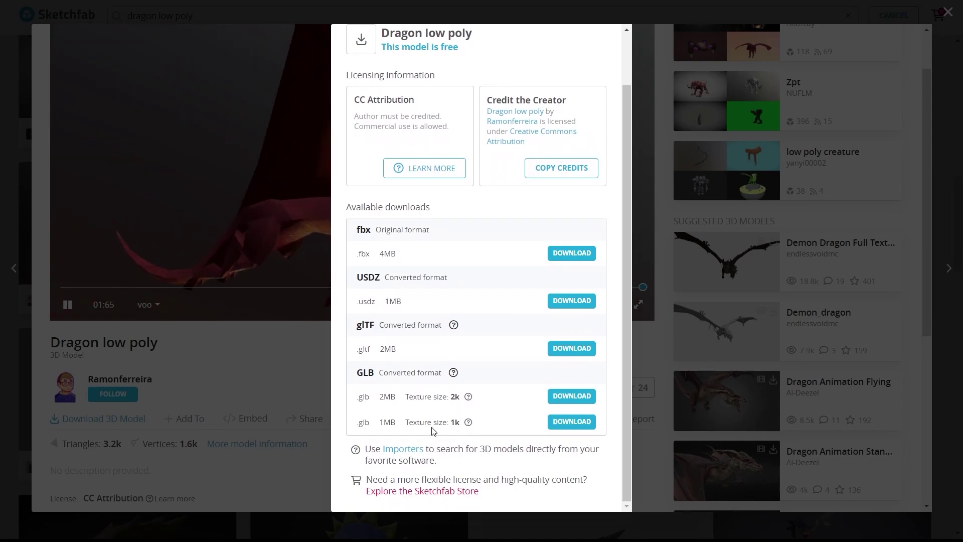
{"action": "left_click", "coordinate": [581, 425]}
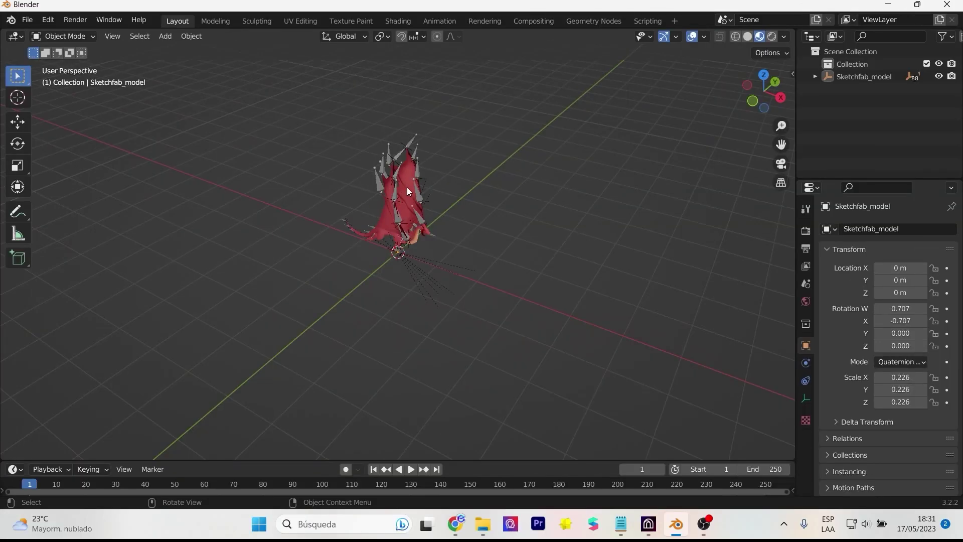
In Blender, put the imported dragon mesh into Edit Mode and show its material settings.
{"action": "left_click", "coordinate": [865, 78]}
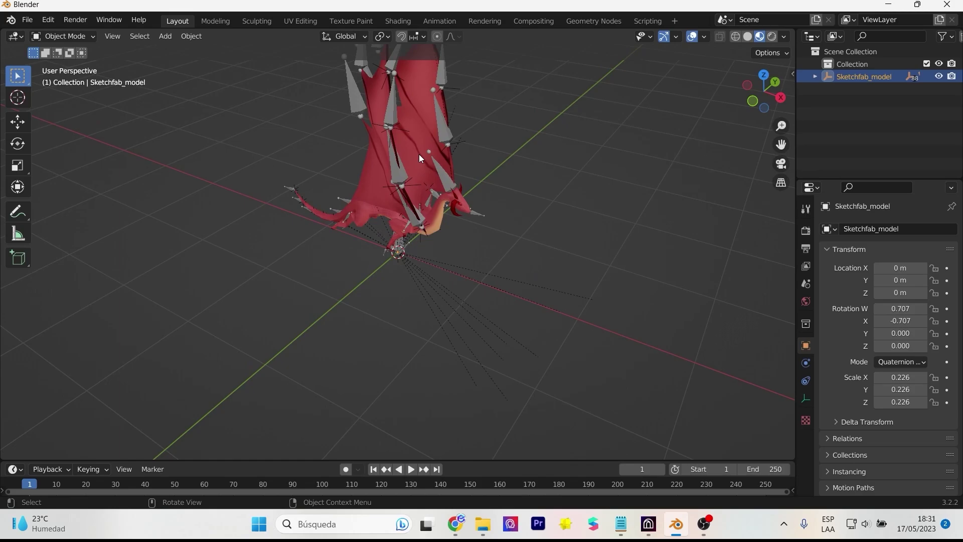
{"action": "left_click", "coordinate": [420, 154]}
{"action": "key", "text": "Tab"}
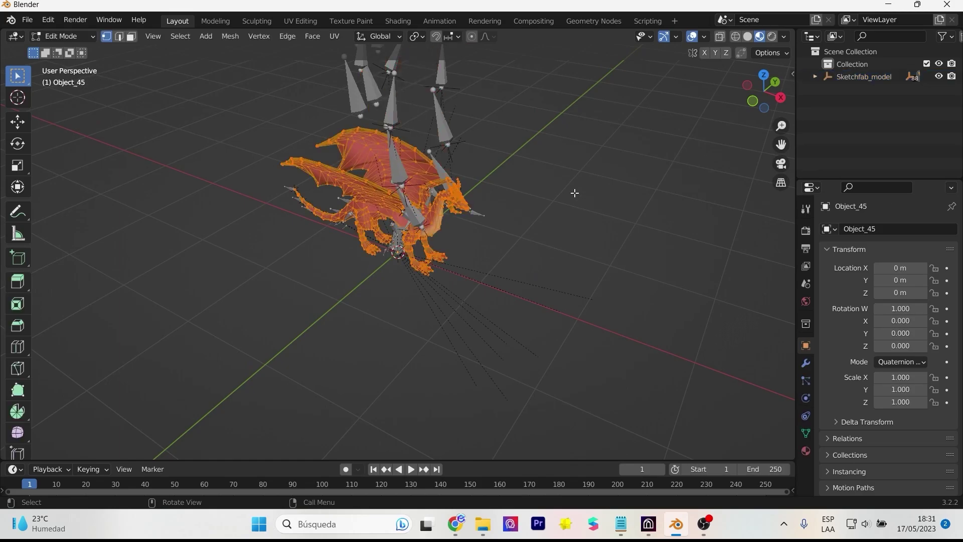
{"action": "left_click", "coordinate": [807, 451]}
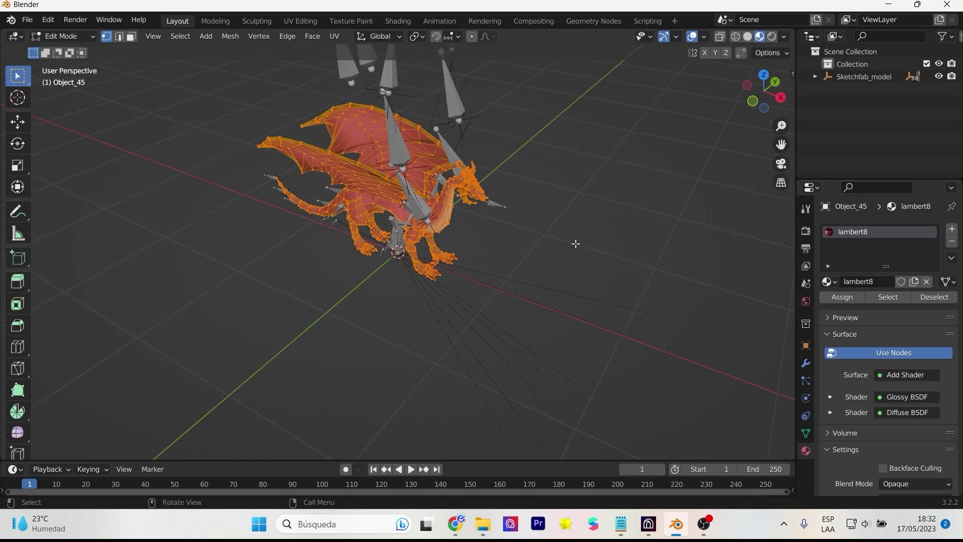
Widen the scene hierarchy area and expand Sketchfab_model through Object_2 and RootNode down to the contents of nurbsCircle1.
{"action": "left_click", "coordinate": [816, 76]}
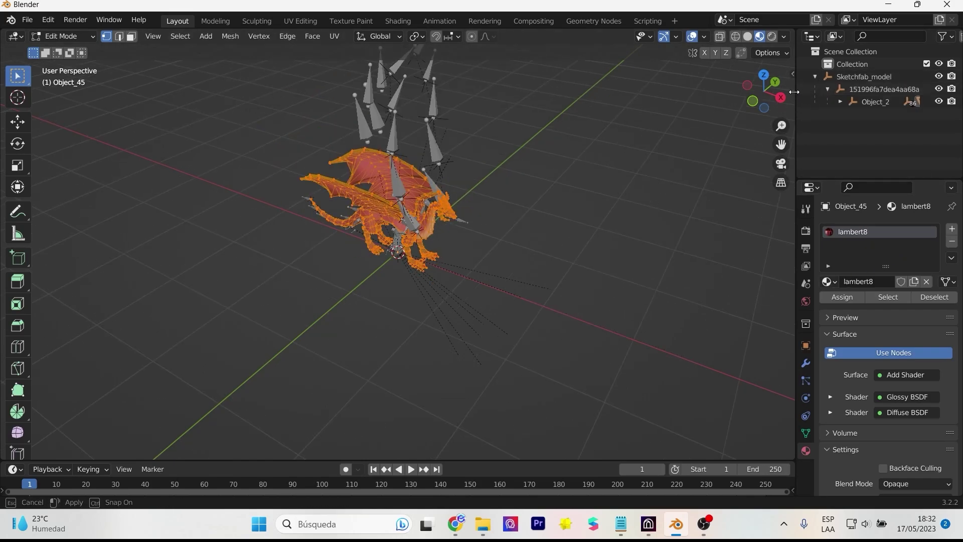
{"action": "left_click_drag", "start_coordinate": [794, 92], "coordinate": [693, 92]}
{"action": "left_click", "coordinate": [847, 101]}
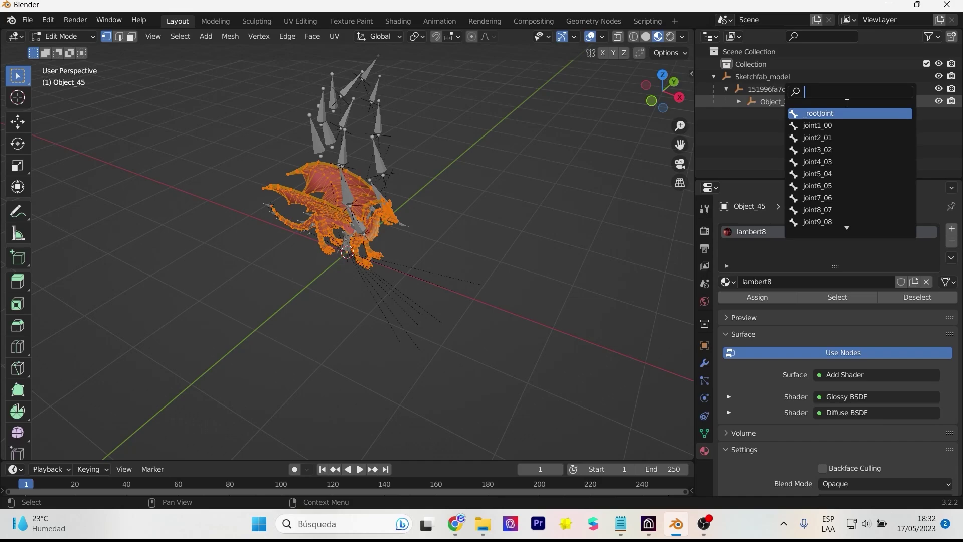
{"action": "left_click", "coordinate": [739, 102]}
{"action": "left_click", "coordinate": [752, 114]}
{"action": "scroll", "coordinate": [772, 118], "scroll_direction": "down", "scroll_amount": 3}
{"action": "left_click", "coordinate": [764, 99]}
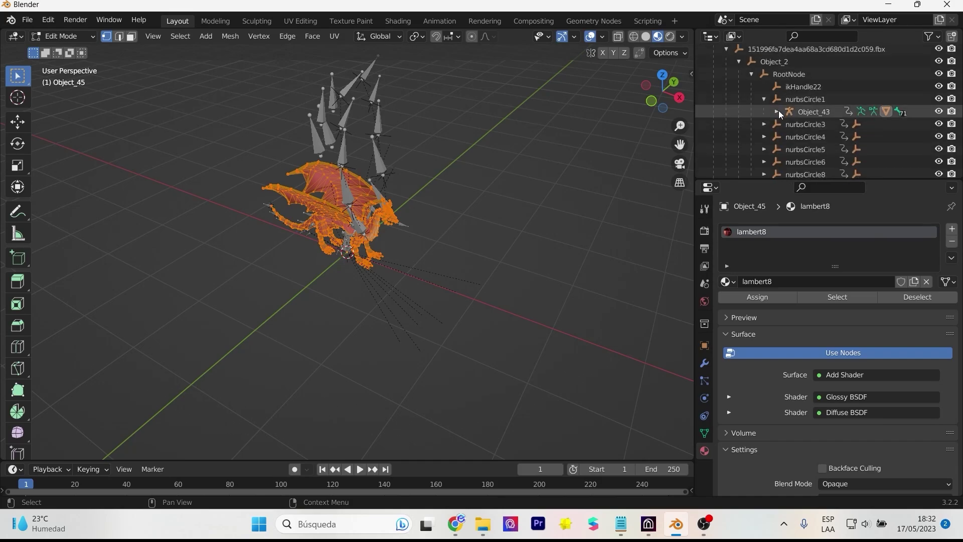
Expand Object_43's armature through _rootJoint and joint1_00 to examine the child bones of joint2_01.
{"action": "left_click", "coordinate": [777, 112]}
{"action": "scroll", "coordinate": [778, 112], "scroll_direction": "down", "scroll_amount": 2}
{"action": "left_click", "coordinate": [790, 109]}
{"action": "left_click", "coordinate": [802, 122]}
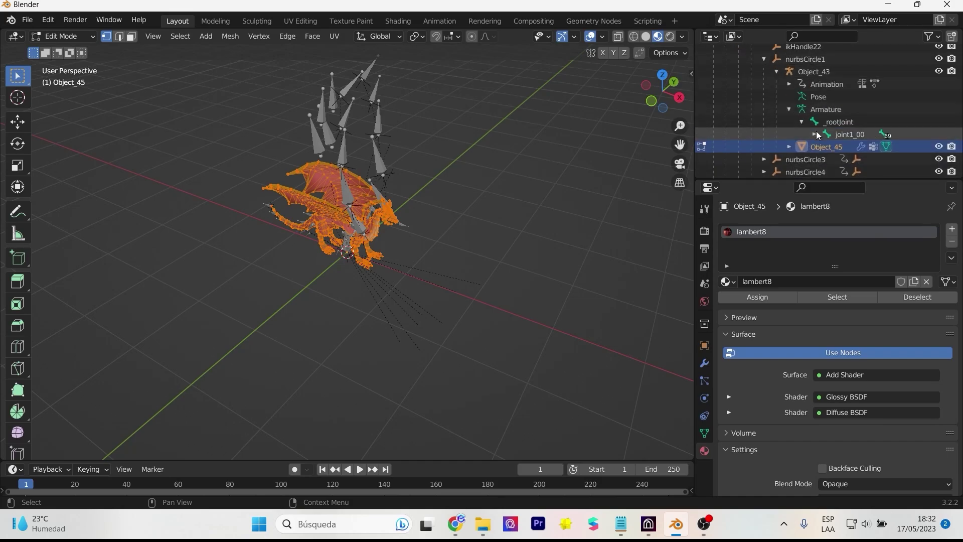
{"action": "left_click", "coordinate": [814, 134]}
{"action": "scroll", "coordinate": [835, 131], "scroll_direction": "down", "scroll_amount": 3}
{"action": "left_click", "coordinate": [827, 107]}
{"action": "scroll", "coordinate": [826, 107], "scroll_direction": "down", "scroll_amount": 3}
{"action": "scroll", "coordinate": [826, 107], "scroll_direction": "up", "scroll_amount": 2}
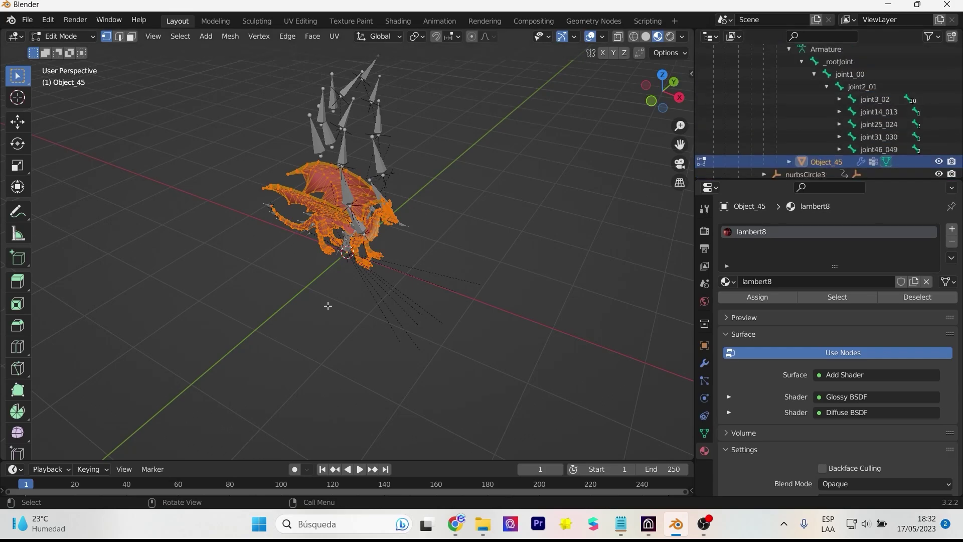
Enlarge the timeline and play the dragon's animation in Object Mode to examine how the mesh moves.
{"action": "left_click_drag", "start_coordinate": [360, 459], "coordinate": [359, 354]}
{"action": "left_click", "coordinate": [357, 362]}
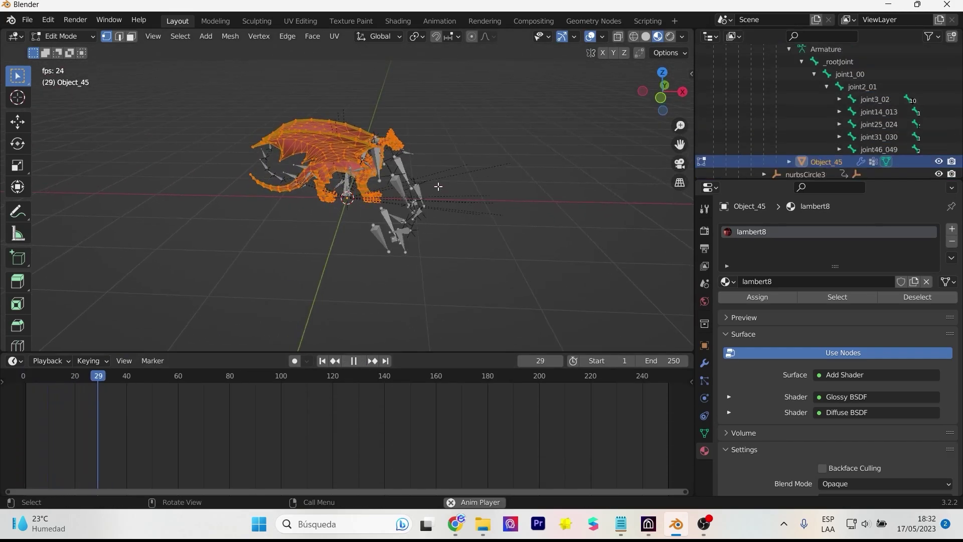
{"action": "key", "text": "Tab"}
{"action": "left_click", "coordinate": [358, 361]}
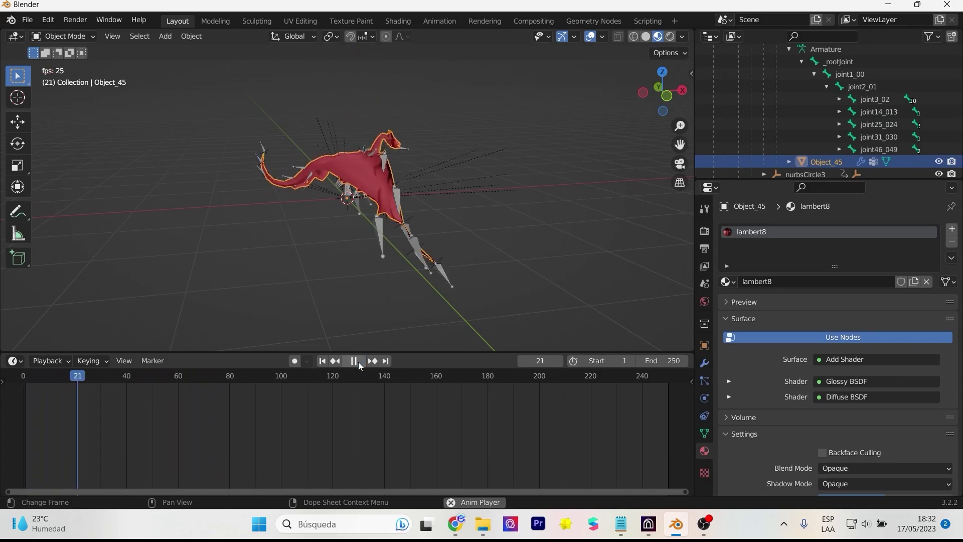
Limit the animation range to frames 10 through 50 and play it back.
{"action": "type", "text": "50"}
{"action": "key", "text": "Return"}
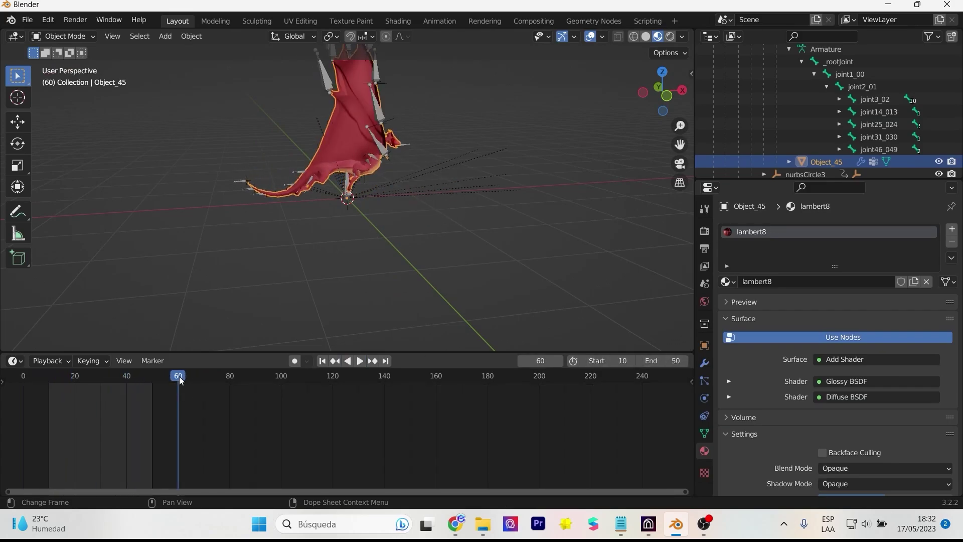
{"action": "left_click", "coordinate": [358, 361]}
Leave the dragon mesh's editing, select its armature instead and put that armature into Edit Mode.
{"action": "key", "text": "Tab"}
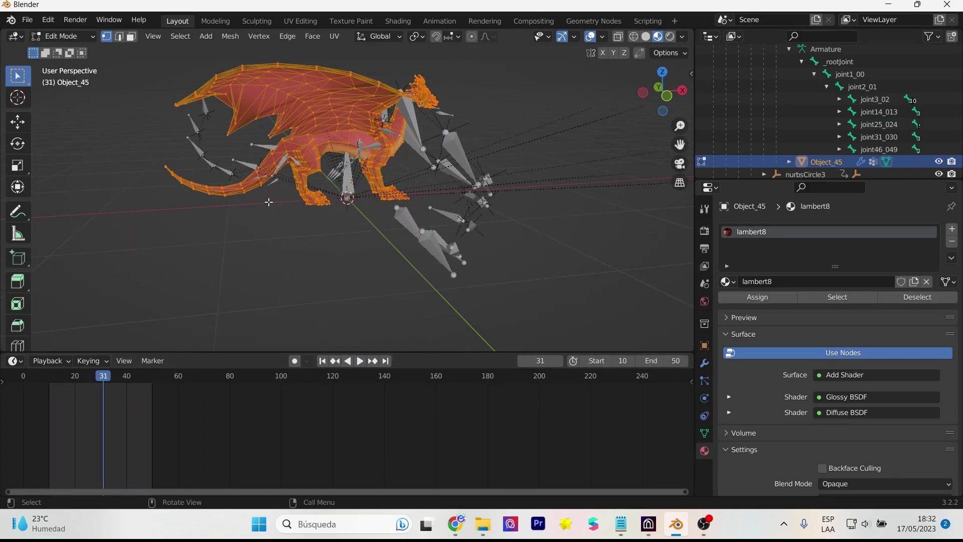
{"action": "left_click", "coordinate": [233, 209]}
{"action": "middle_click_drag", "start_coordinate": [197, 180], "coordinate": [192, 213]}
{"action": "scroll", "coordinate": [191, 213], "scroll_direction": "up", "scroll_amount": 3}
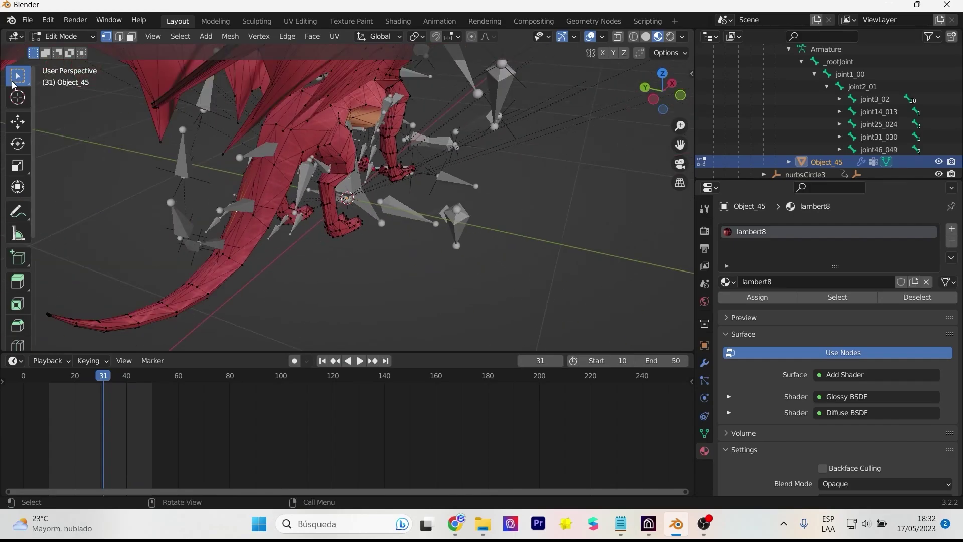
{"action": "key", "text": "Tab"}
{"action": "left_click", "coordinate": [182, 161]}
{"action": "key", "text": "Tab"}
{"action": "scroll", "coordinate": [183, 161], "scroll_direction": "down", "scroll_amount": 4}
{"action": "middle_click_drag", "start_coordinate": [182, 161], "coordinate": [238, 137]}
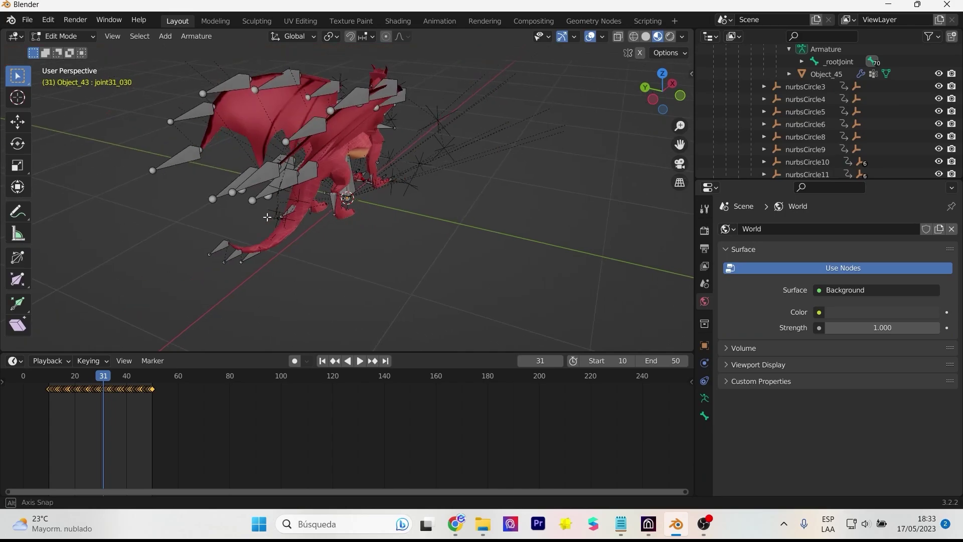
Delete the bones around the tip of the dragon's tail from the armature.
{"action": "left_click", "coordinate": [192, 188]}
{"action": "scroll", "coordinate": [204, 189], "scroll_direction": "up", "scroll_amount": 3}
{"action": "middle_click_drag", "start_coordinate": [204, 189], "coordinate": [243, 196]}
{"action": "key", "text": "x"}
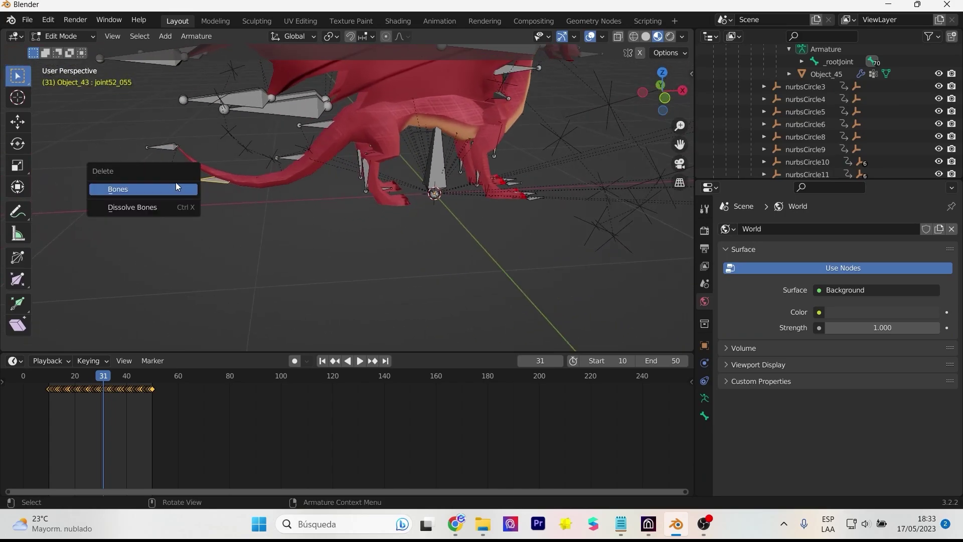
{"action": "left_click", "coordinate": [176, 188]}
{"action": "left_click", "coordinate": [186, 169]}
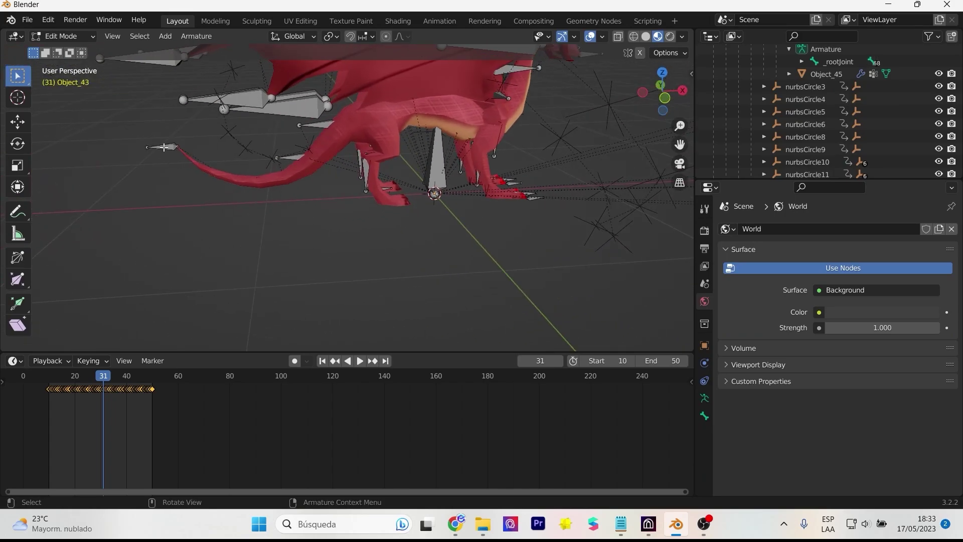
{"action": "key", "text": "Delete"}
Delete the armature bones along the dragon's hind leg, including joint57_060.
{"action": "left_click", "coordinate": [363, 178]}
{"action": "key", "text": "x"}
{"action": "key", "text": "Escape"}
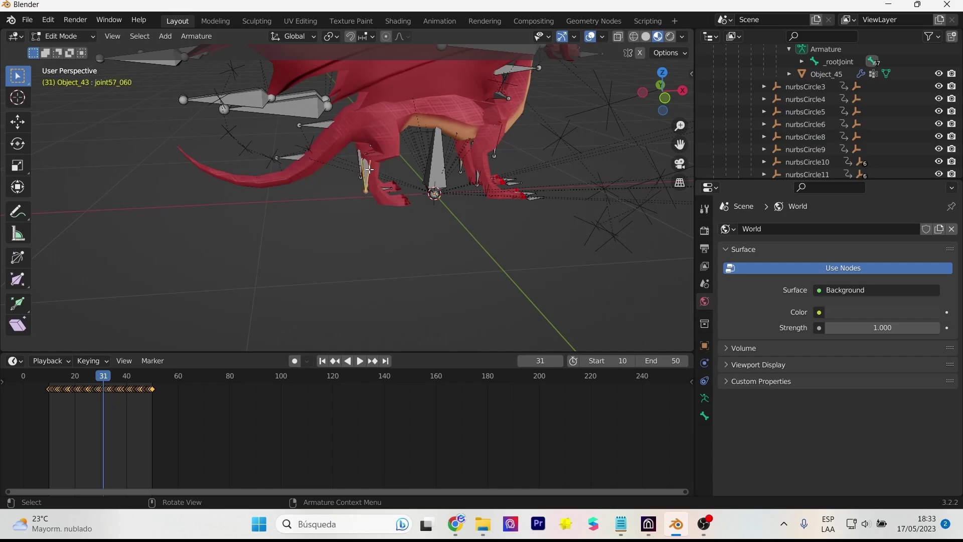
{"action": "key", "text": "x"}
{"action": "left_click", "coordinate": [361, 167]}
{"action": "left_click", "coordinate": [362, 170]}
{"action": "key", "text": "x"}
{"action": "left_click", "coordinate": [361, 169]}
{"action": "key", "text": "x"}
Delete the bones at the tail base and the rear wing bones, including joint48_051, joint67_047 and joint45_046.
{"action": "left_click", "coordinate": [296, 158]}
{"action": "left_click", "coordinate": [317, 129]}
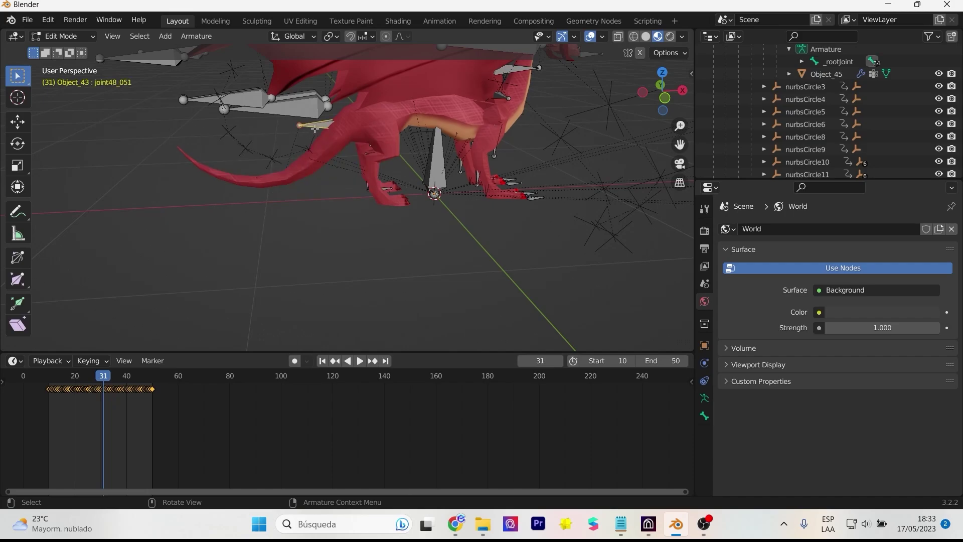
{"action": "key", "text": "x"}
{"action": "left_click", "coordinate": [316, 130]}
{"action": "key", "text": "x"}
{"action": "left_click", "coordinate": [300, 114]}
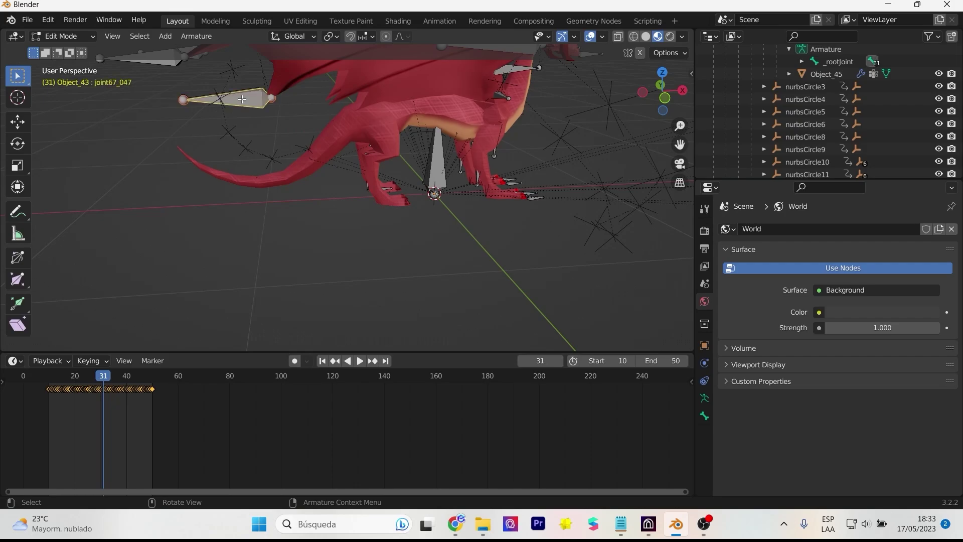
{"action": "scroll", "coordinate": [280, 135], "scroll_direction": "down", "scroll_amount": 5}
{"action": "key", "text": "x"}
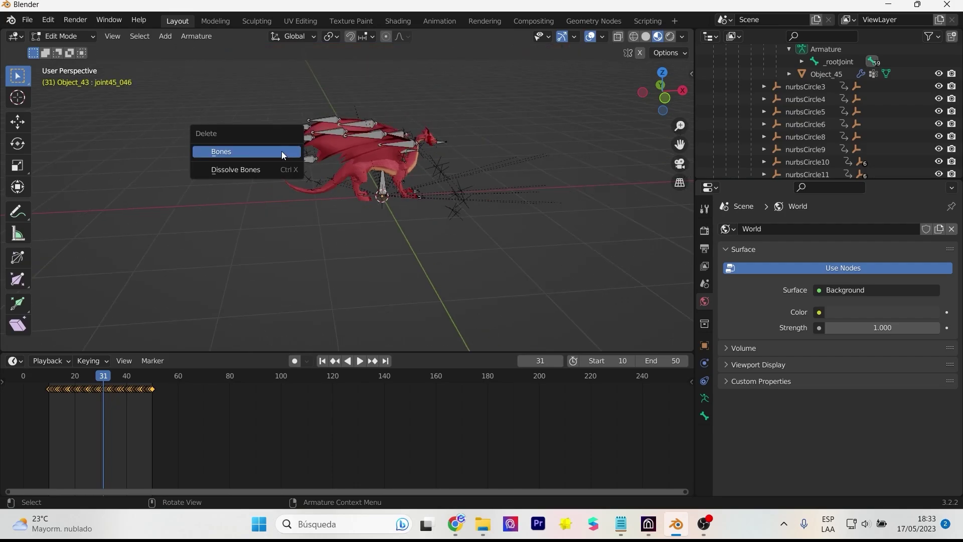
{"action": "left_click", "coordinate": [279, 151]}
Delete the small root joint bone and the extra foot and hind-leg bones, including joint9_08 and joint58_061.
{"action": "middle_click_drag", "start_coordinate": [279, 150], "coordinate": [216, 187]}
{"action": "scroll", "coordinate": [377, 178], "scroll_direction": "up", "scroll_amount": 5}
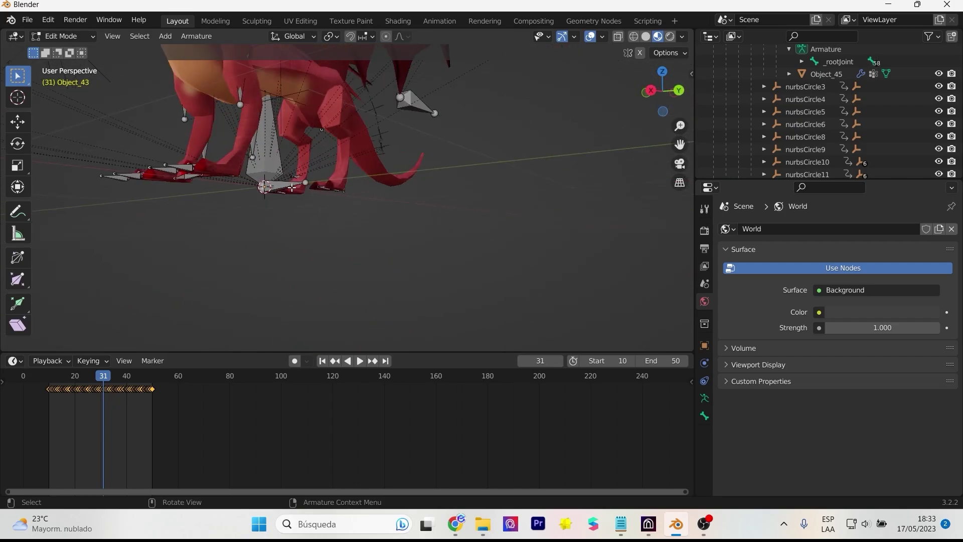
{"action": "key", "text": "x"}
{"action": "left_click", "coordinate": [213, 187]}
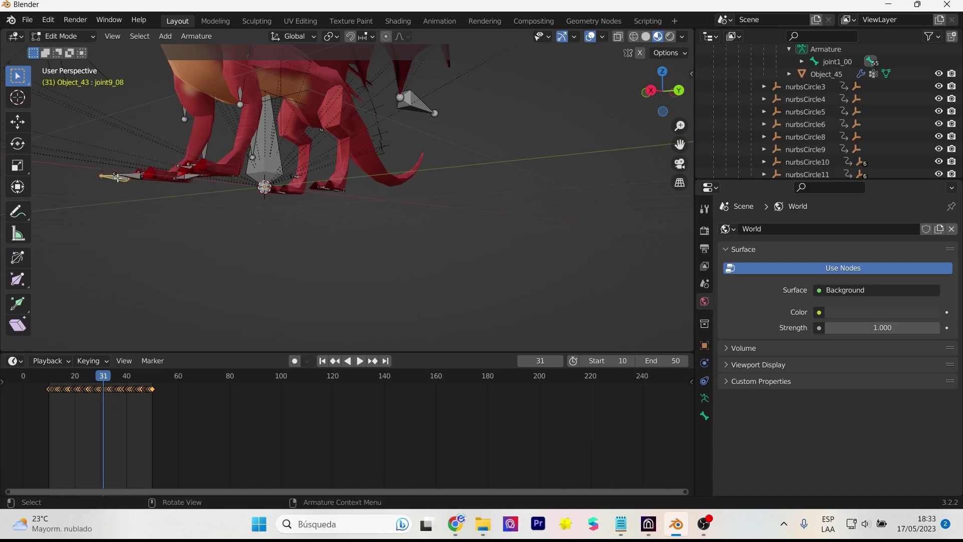
{"action": "mouse_move", "coordinate": [306, 181]}
{"action": "middle_mouse_down"}
{"action": "mouse_move", "coordinate": [282, 200]}
{"action": "mouse_move", "coordinate": [307, 194]}
{"action": "middle_mouse_up"}
{"action": "key", "text": "x"}
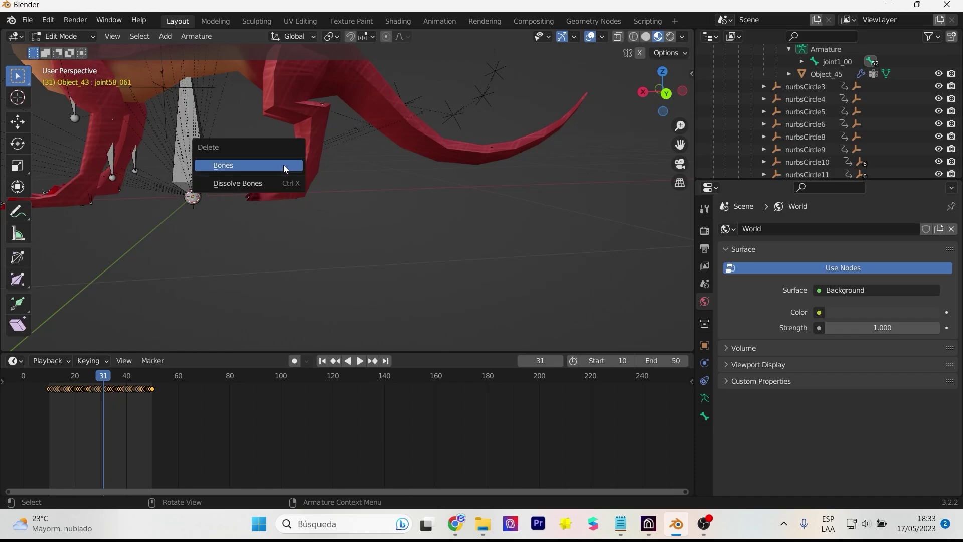
{"action": "left_click", "coordinate": [284, 164]}
{"action": "middle_click_drag", "start_coordinate": [284, 164], "coordinate": [306, 165]}
{"action": "left_click", "coordinate": [276, 199]}
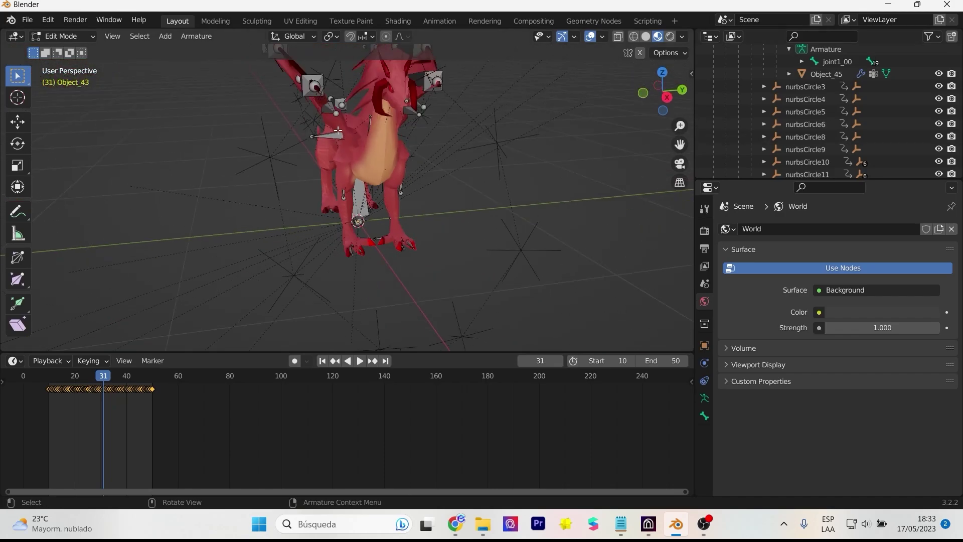
Return to Object Mode and play the reduced rig's animation from frame 6, viewing the dragon from the side.
{"action": "scroll", "coordinate": [338, 131], "scroll_direction": "down", "scroll_amount": 4}
{"action": "key", "text": "Tab"}
{"action": "left_click_drag", "start_coordinate": [102, 376], "coordinate": [39, 377]}
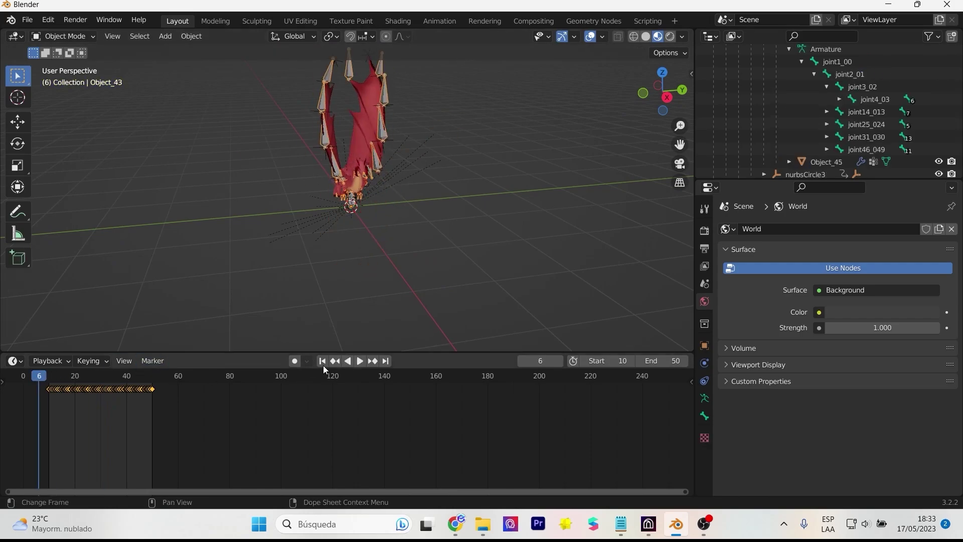
{"action": "left_click", "coordinate": [354, 361]}
{"action": "middle_click_drag", "start_coordinate": [353, 281], "coordinate": [443, 221]}
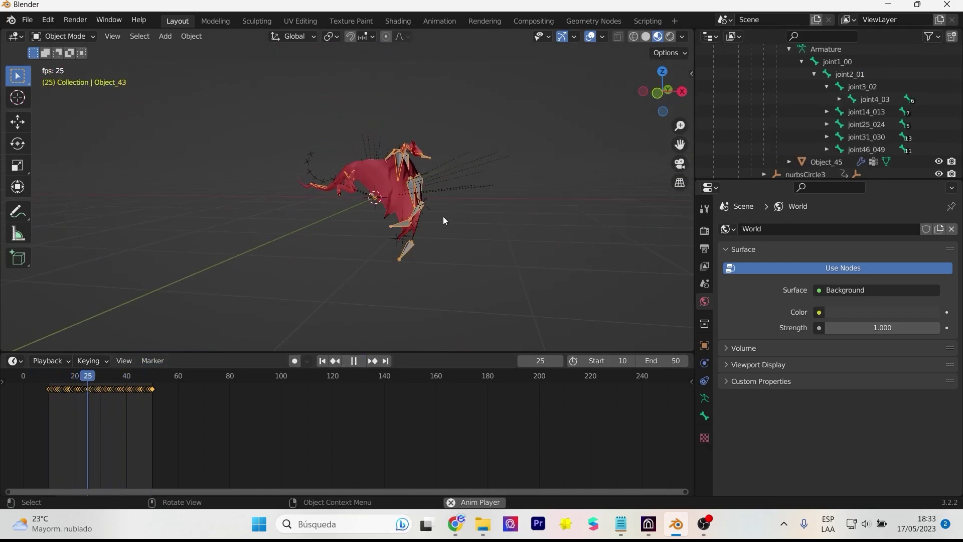
{"action": "left_click", "coordinate": [357, 362]}
Export the dragon as glTF Binary to the Desktop, overwriting draaagon.glb.
{"action": "left_click", "coordinate": [27, 20]}
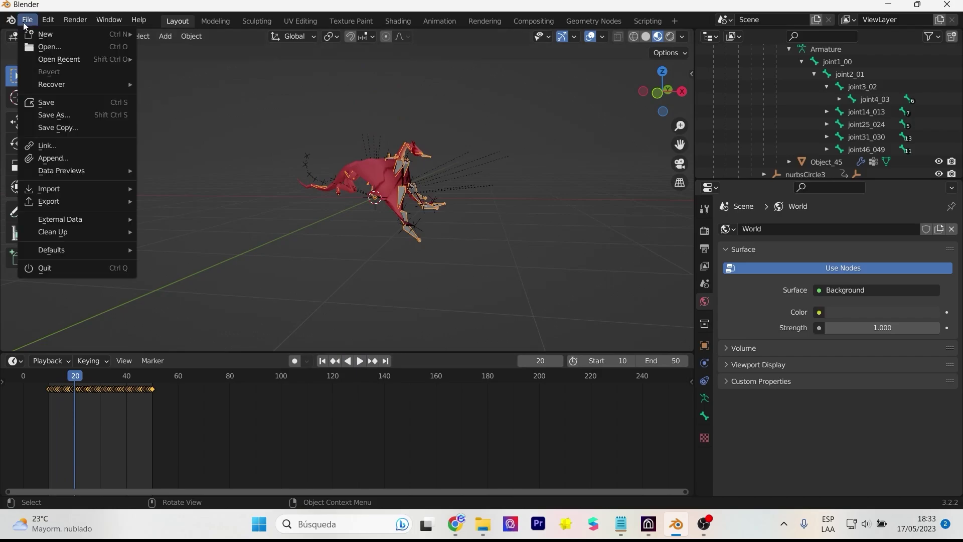
{"action": "mouse_move", "coordinate": [55, 201]}
{"action": "left_click", "coordinate": [227, 325]}
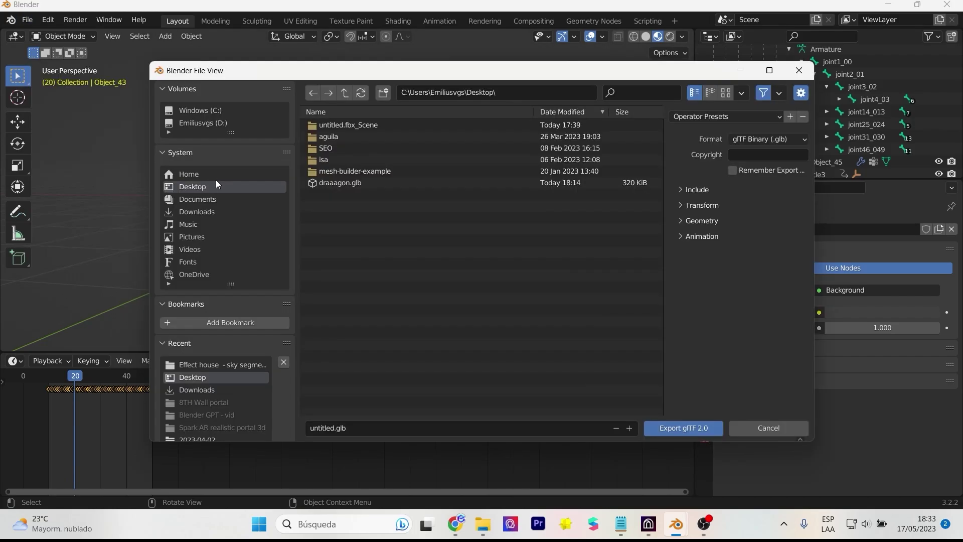
{"action": "left_click", "coordinate": [340, 184]}
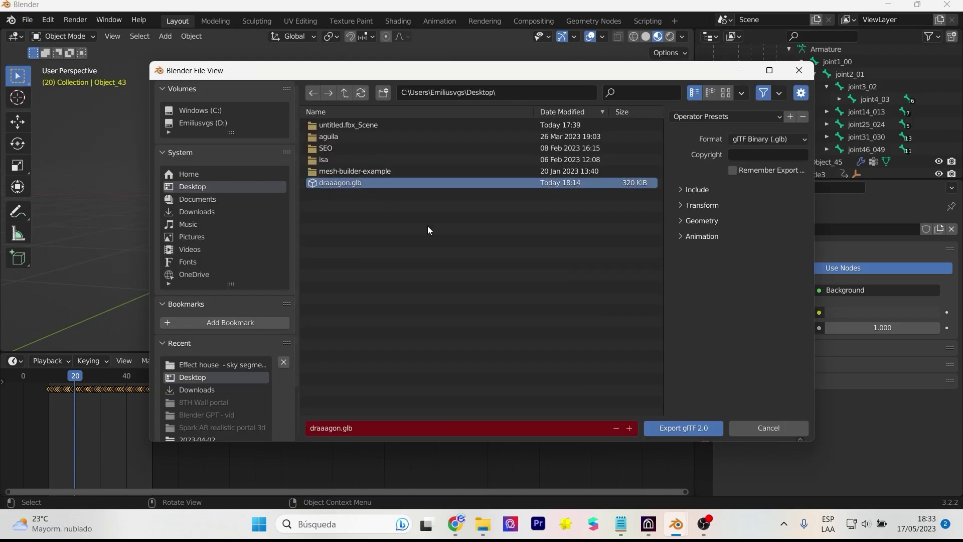
{"action": "left_click", "coordinate": [666, 428]}
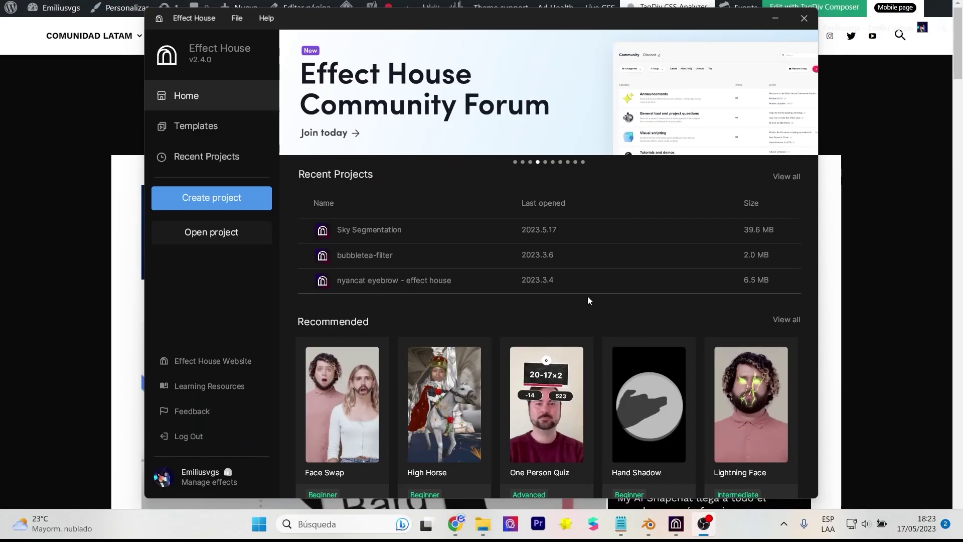
In Effect House, browse the recommended templates and open Sky Castle.
{"action": "scroll", "coordinate": [543, 306], "scroll_direction": "down", "scroll_amount": 5}
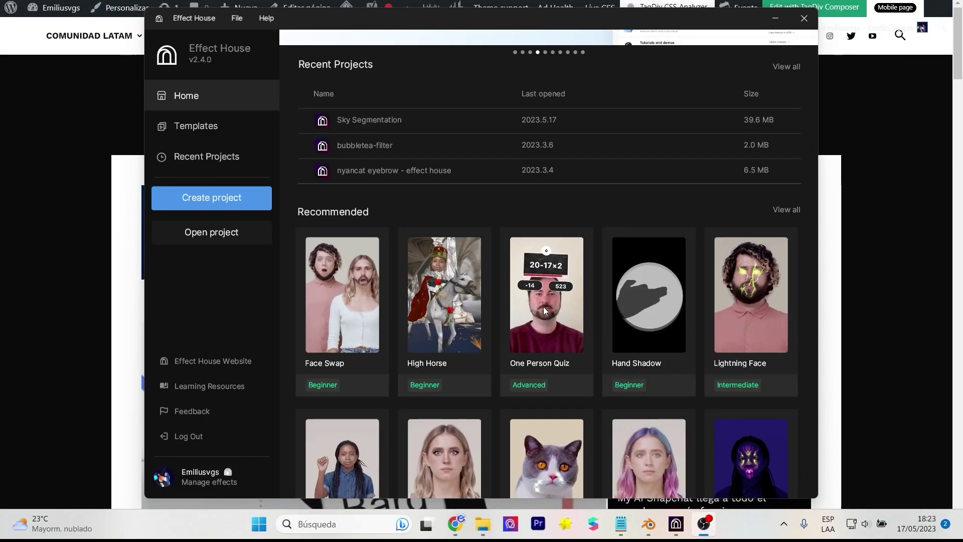
{"action": "scroll", "coordinate": [543, 306], "scroll_direction": "down", "scroll_amount": 6}
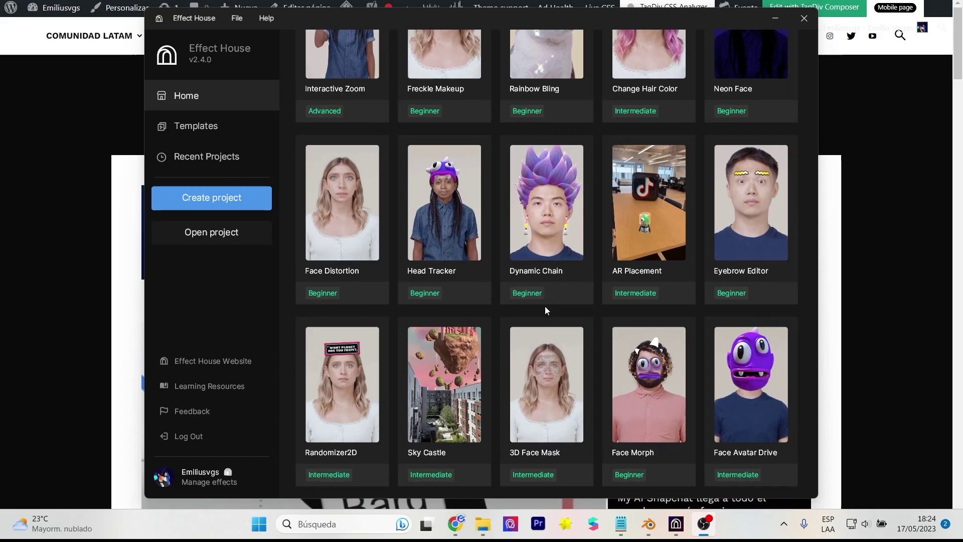
{"action": "left_click", "coordinate": [449, 360]}
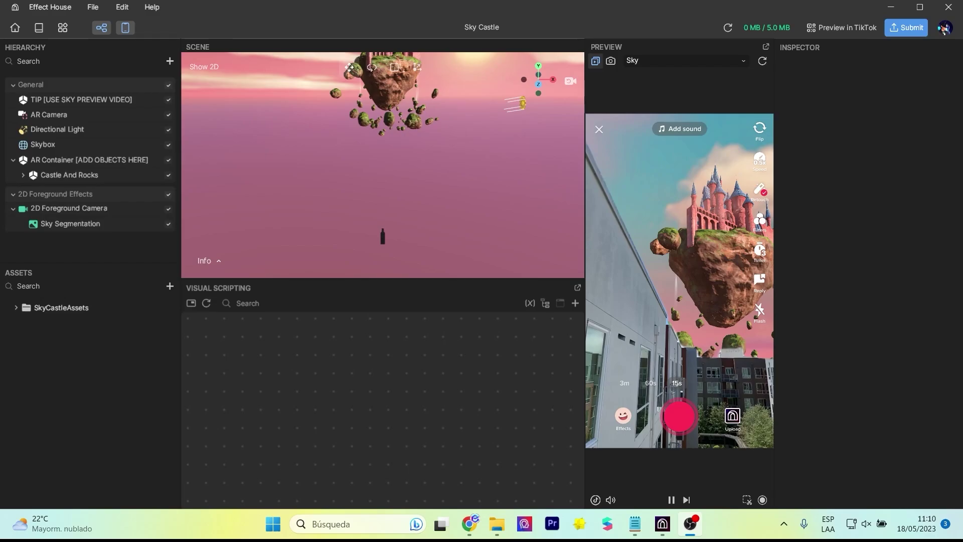
Examine the properties of the Sky Segmentation, Skybox, AR Camera and 2D Foreground Camera objects.
{"action": "left_click", "coordinate": [64, 228]}
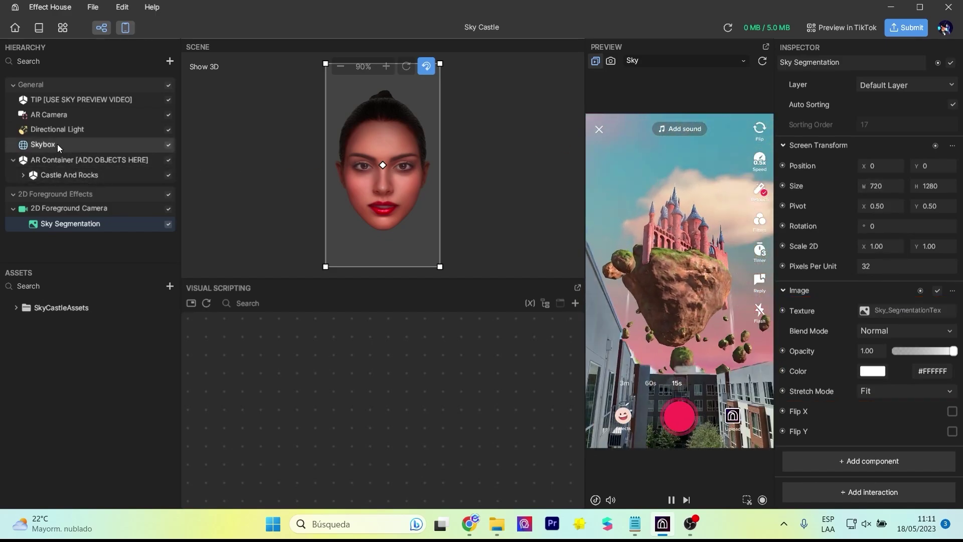
{"action": "left_click", "coordinate": [57, 143]}
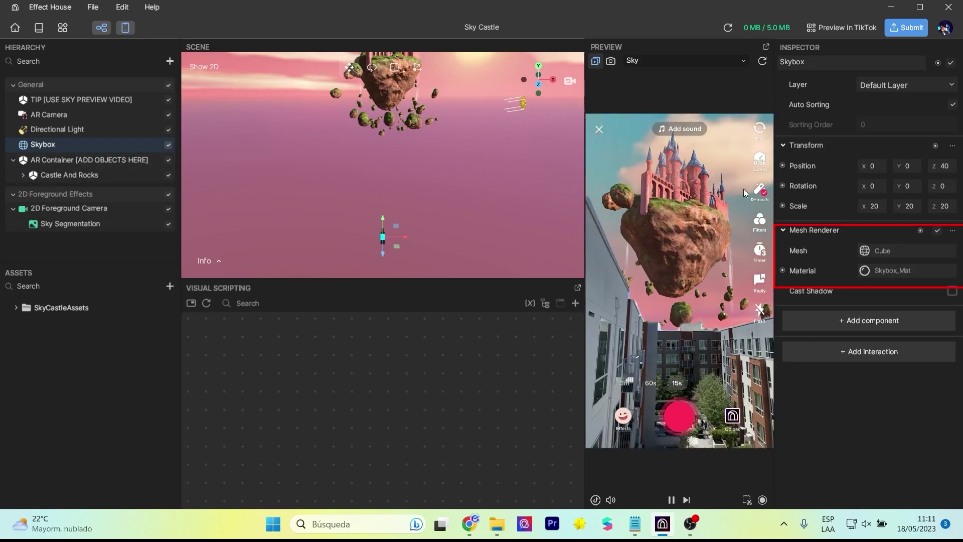
{"action": "left_click", "coordinate": [91, 116]}
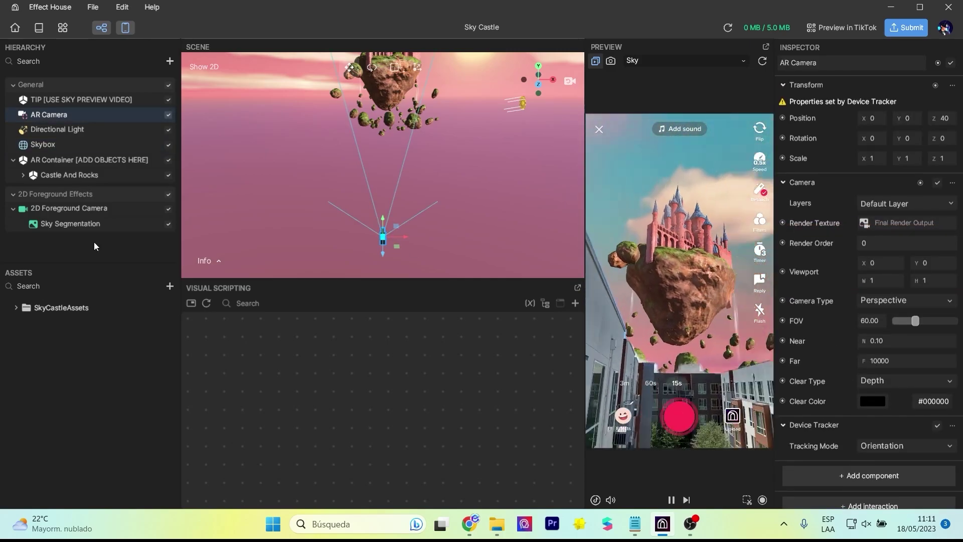
{"action": "left_click", "coordinate": [72, 213]}
{"action": "left_click", "coordinate": [86, 225]}
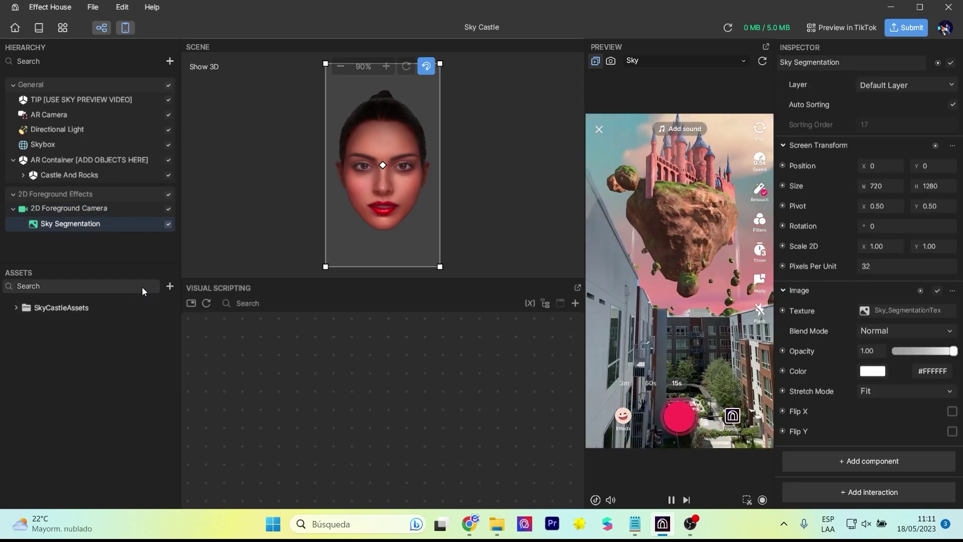
Import the sky inferno image into the assets as a cubemap.
{"action": "left_click", "coordinate": [169, 286]}
{"action": "mouse_move", "coordinate": [227, 276]}
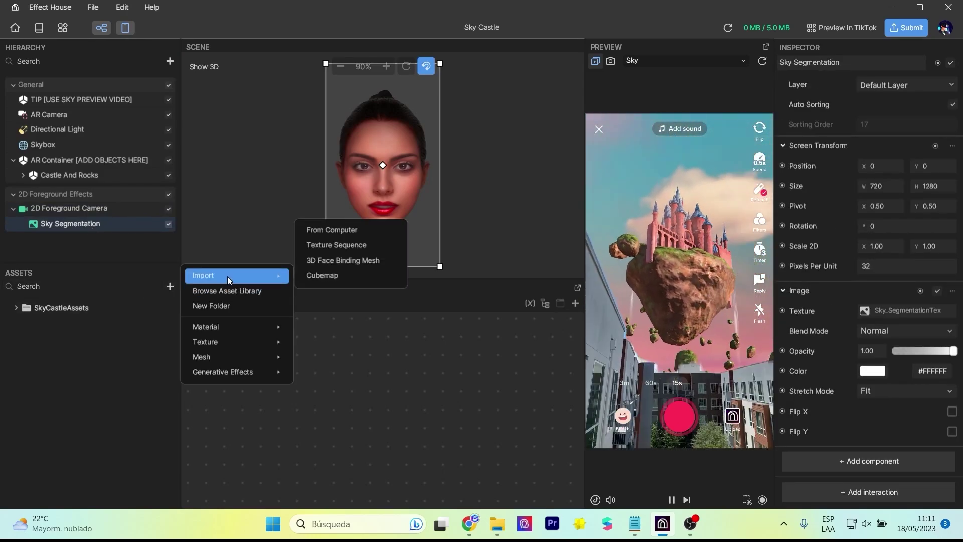
{"action": "left_click", "coordinate": [323, 276]}
{"action": "left_click", "coordinate": [298, 126]}
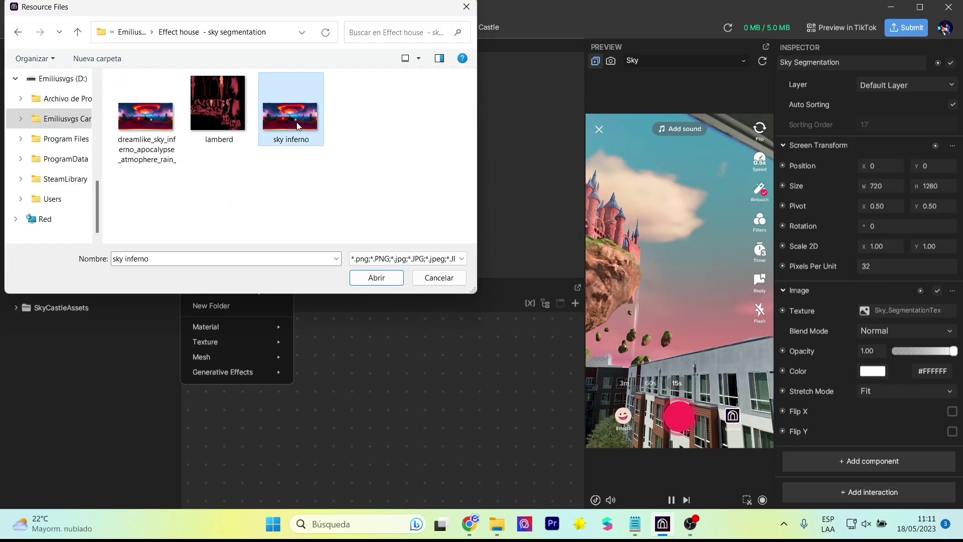
{"action": "left_click", "coordinate": [396, 277]}
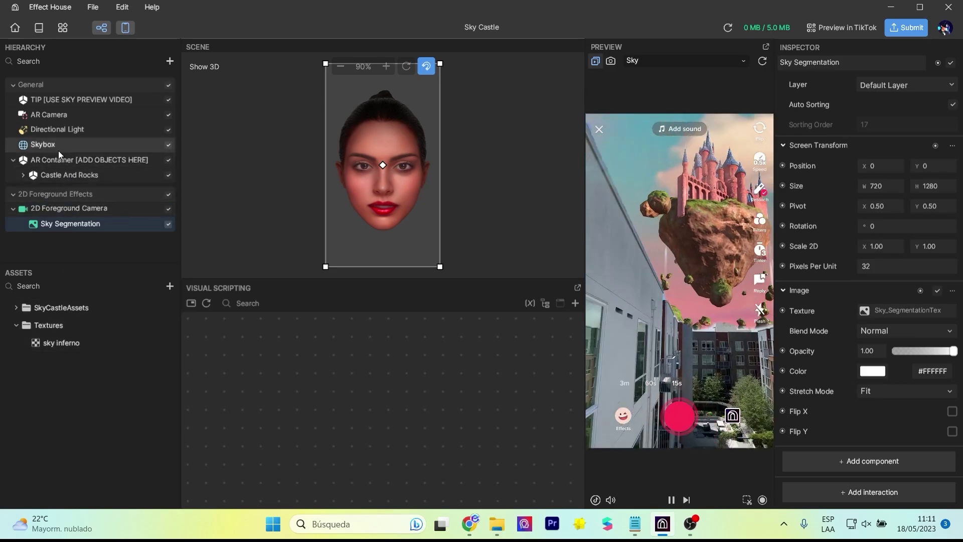
Replace the skybox texture of the Skybox_Mat material with the sky inferno cubemap.
{"action": "left_click", "coordinate": [54, 146]}
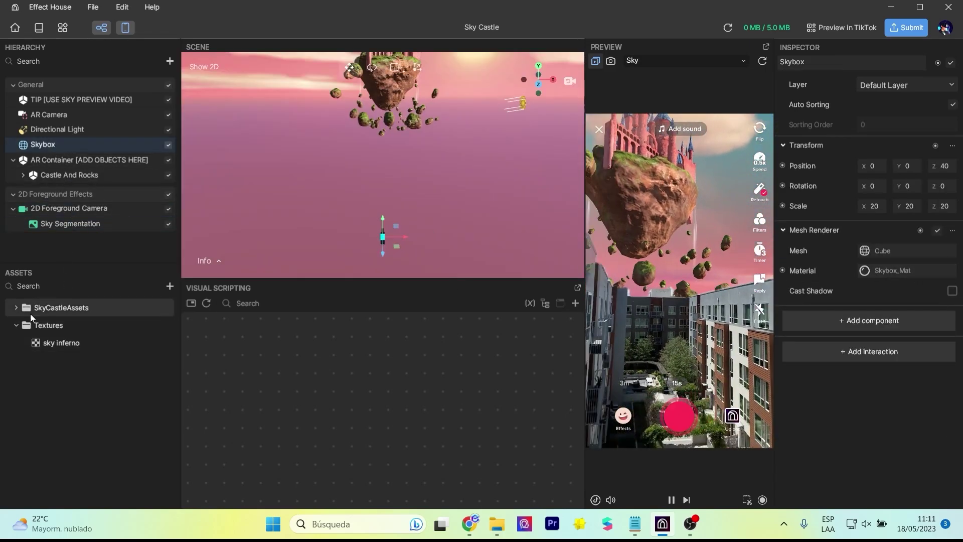
{"action": "left_click", "coordinate": [16, 309]}
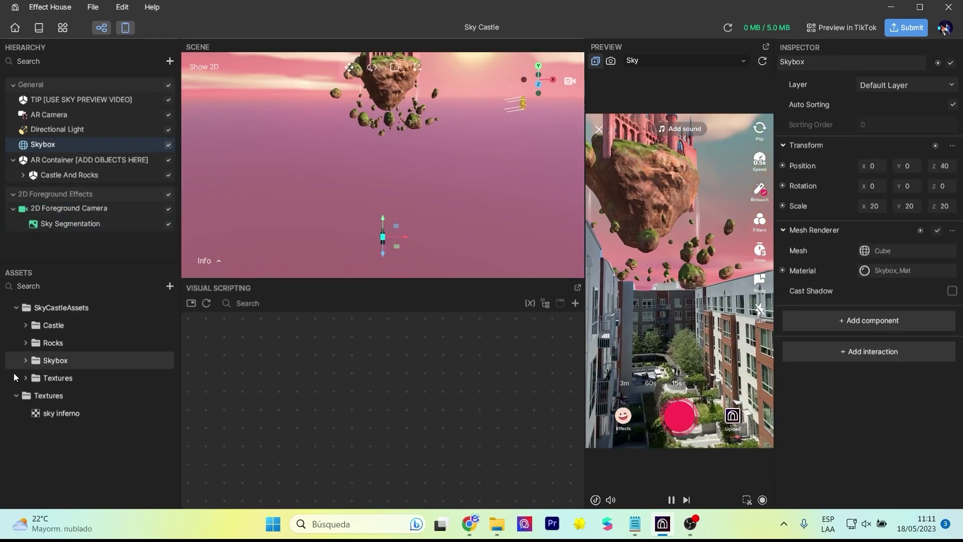
{"action": "left_click", "coordinate": [28, 380]}
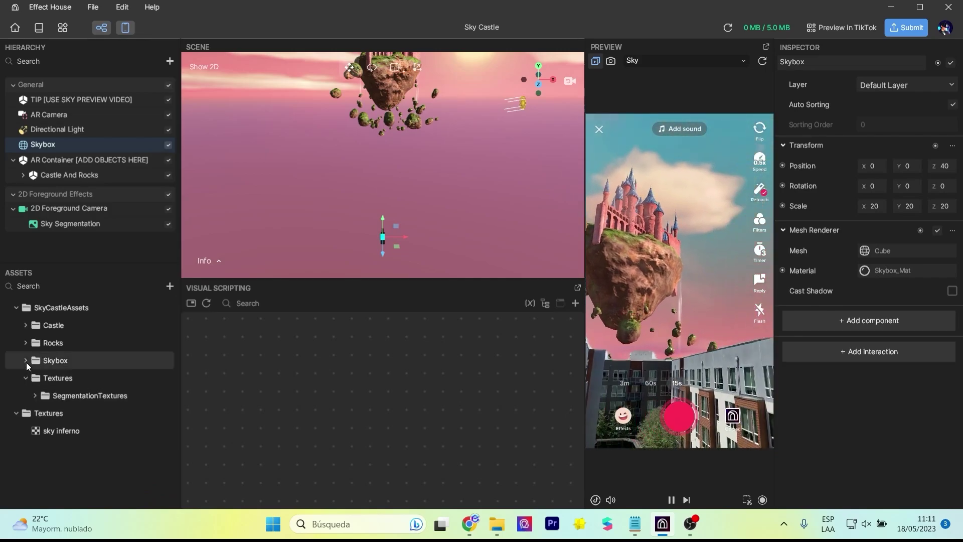
{"action": "left_click", "coordinate": [24, 361]}
{"action": "left_click", "coordinate": [79, 396]}
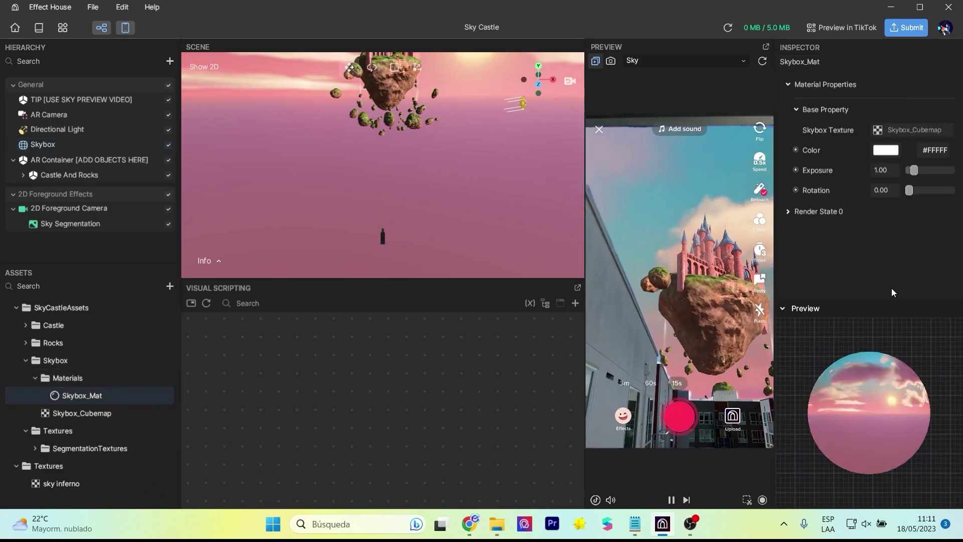
{"action": "left_click", "coordinate": [905, 130]}
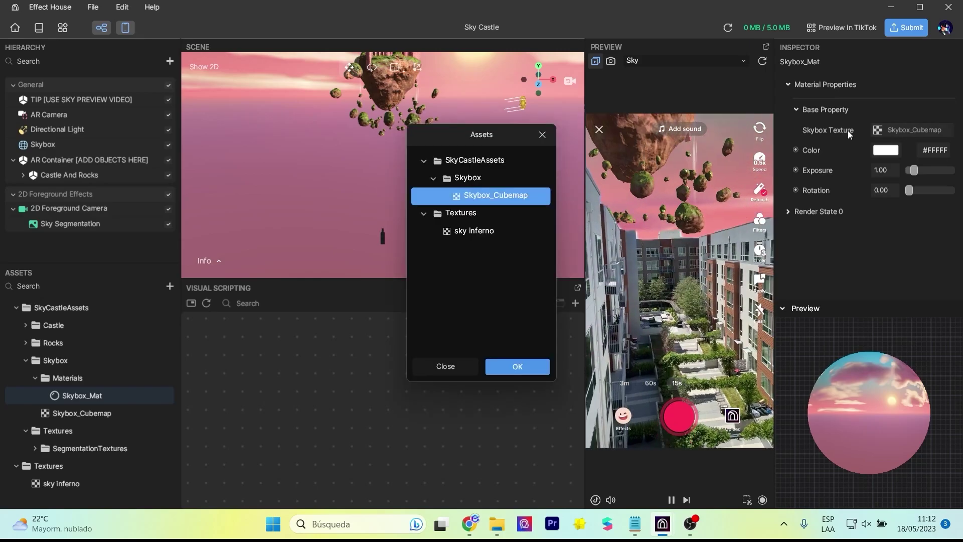
{"action": "left_click", "coordinate": [467, 232]}
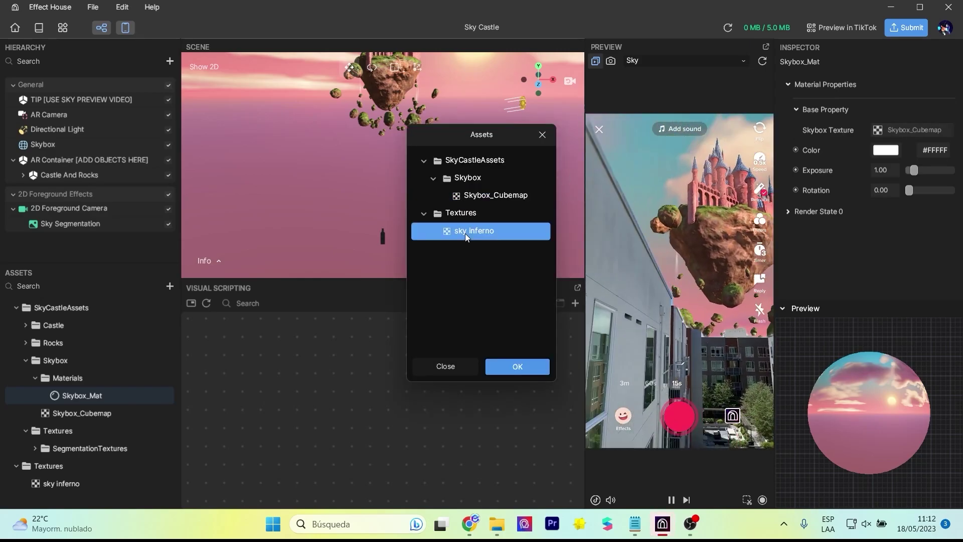
{"action": "left_click", "coordinate": [518, 367]}
{"action": "right_click_drag", "start_coordinate": [404, 206], "coordinate": [332, 131]}
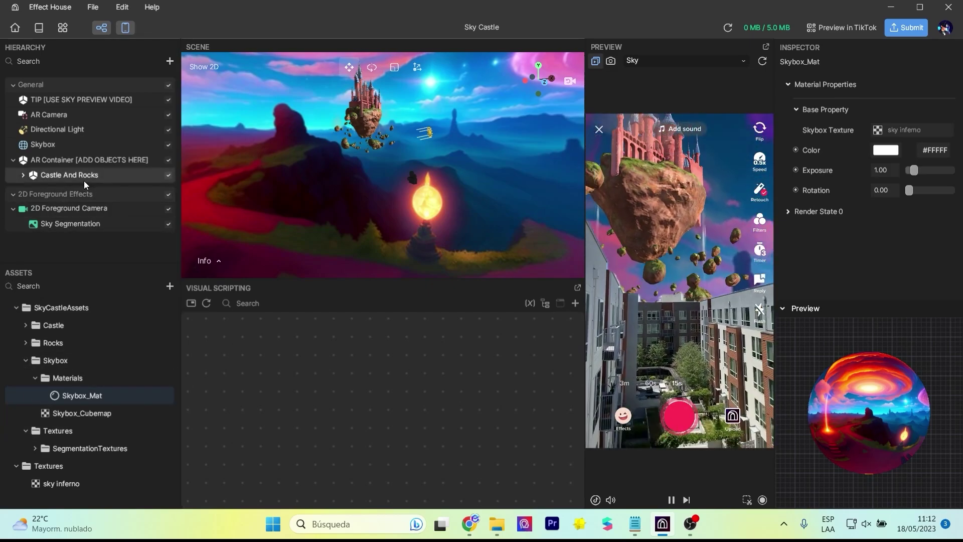
Hide the Castle And Rocks object and import draaagon.glb into the assets with blend shapes and animation enabled.
{"action": "left_click", "coordinate": [84, 180]}
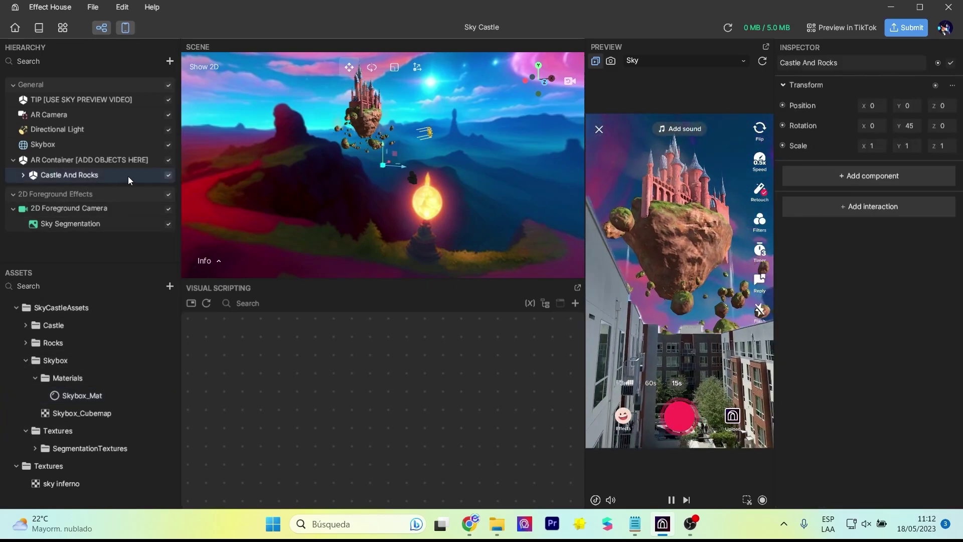
{"action": "left_click", "coordinate": [168, 177]}
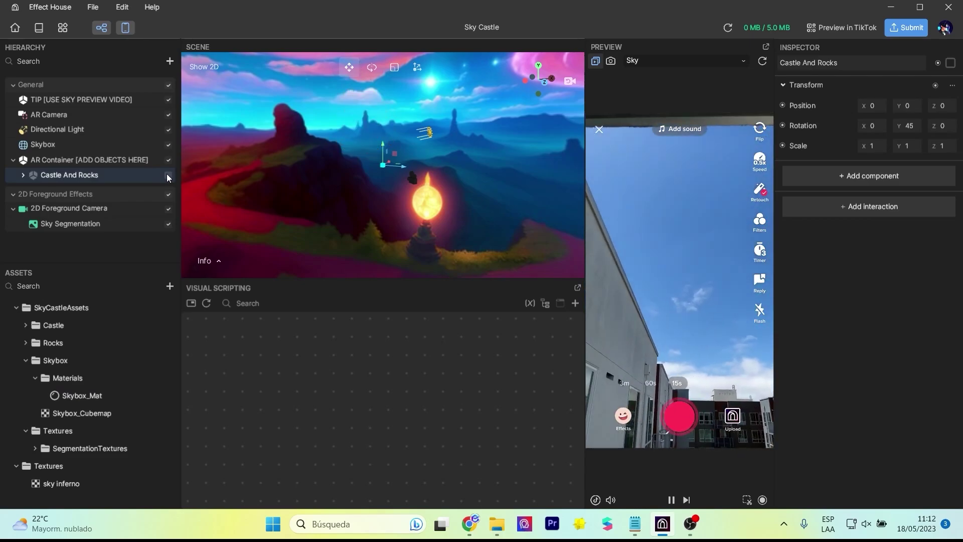
{"action": "left_click", "coordinate": [170, 286]}
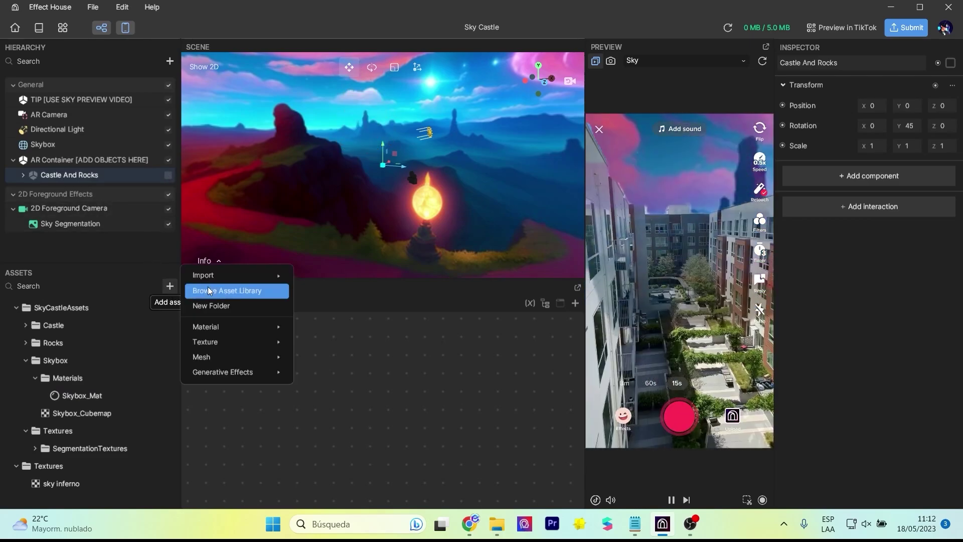
{"action": "mouse_move", "coordinate": [222, 279]}
{"action": "left_click", "coordinate": [339, 233]}
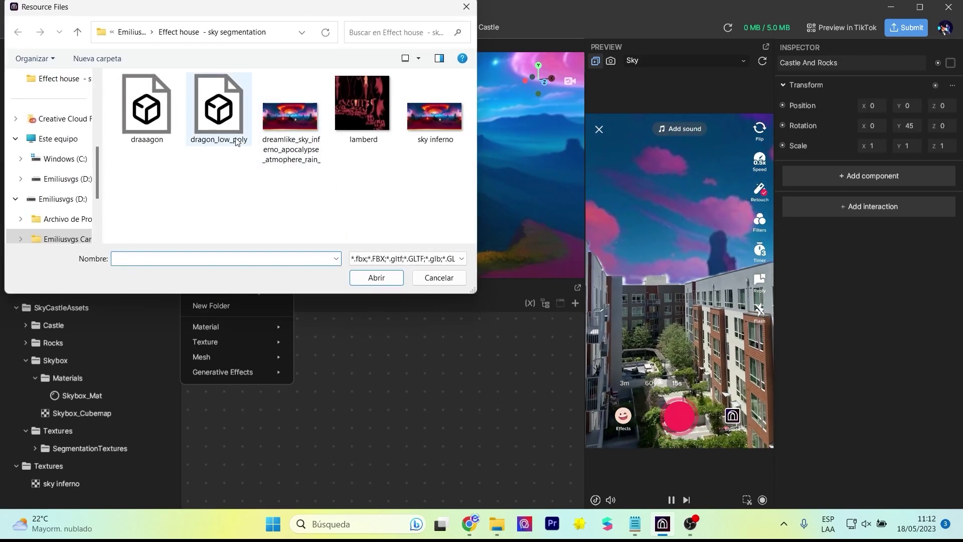
{"action": "left_click", "coordinate": [149, 129]}
{"action": "left_click", "coordinate": [380, 280]}
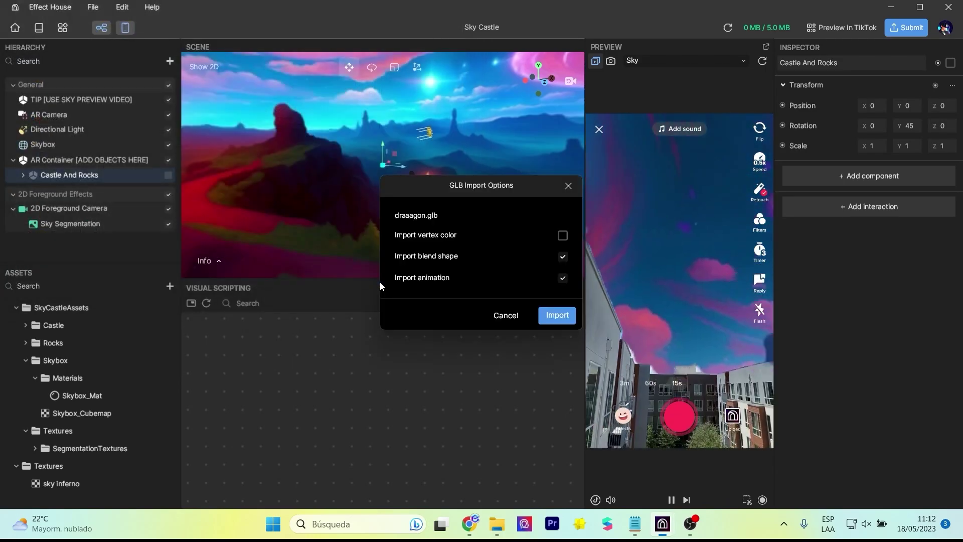
{"action": "left_click", "coordinate": [557, 316]}
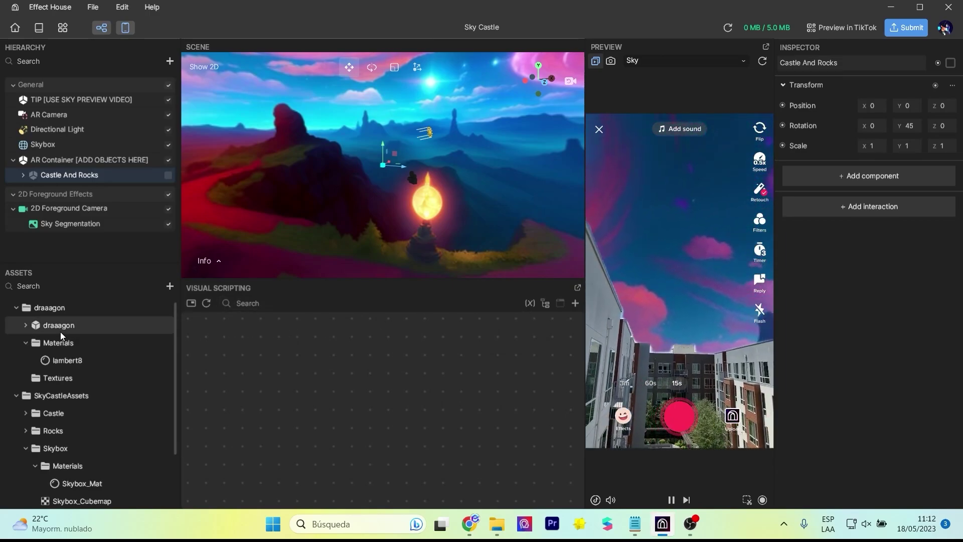
Place the draaagon model inside AR Container above Castle And Rocks and raise it to about Y 16.64.
{"action": "left_click_drag", "start_coordinate": [59, 330], "coordinate": [72, 173]}
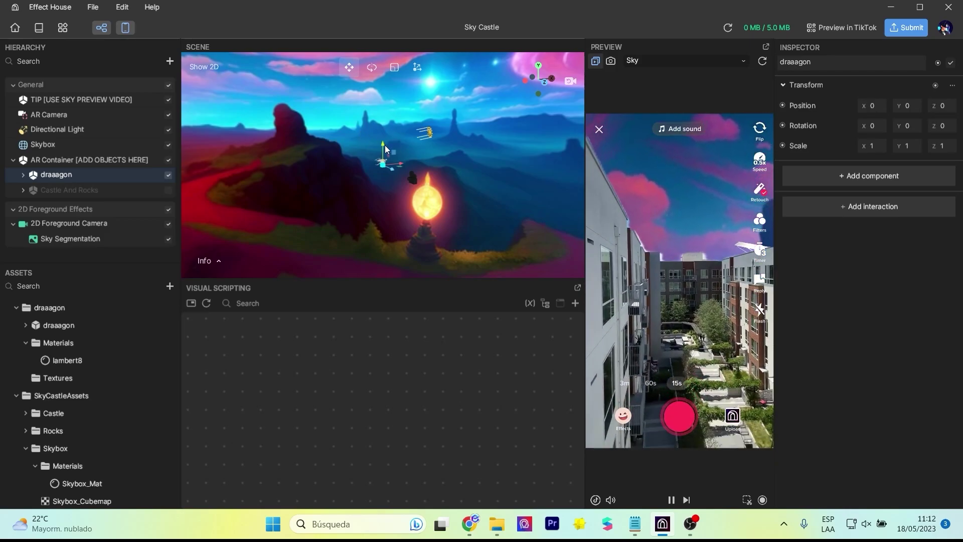
{"action": "left_click_drag", "start_coordinate": [384, 145], "coordinate": [380, 122]}
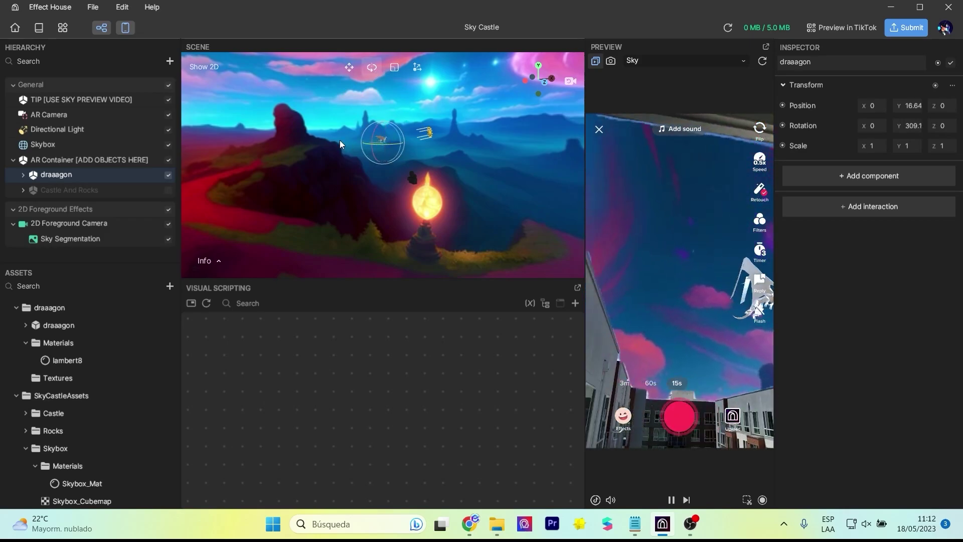
Try enlarging the dragon with a scale of 5 on its axes.
{"action": "double_click", "coordinate": [908, 145]}
{"action": "type", "text": "5"}
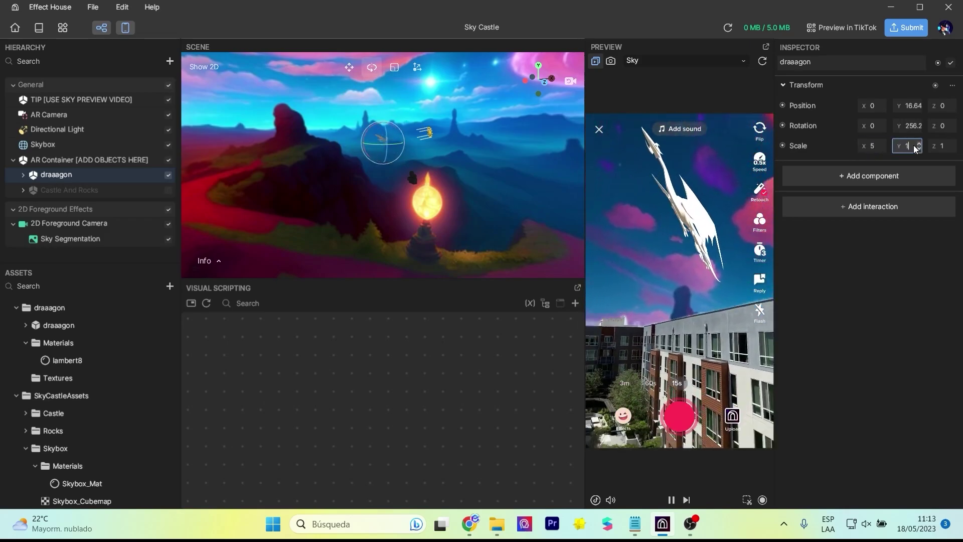
{"action": "double_click", "coordinate": [943, 146]}
{"action": "type", "text": "5"}
Set the dragon's X, Y and Z scale to 3.
{"action": "double_click", "coordinate": [873, 145]}
{"action": "type", "text": "3"}
{"action": "double_click", "coordinate": [909, 146]}
{"action": "type", "text": "3"}
{"action": "double_click", "coordinate": [944, 146]}
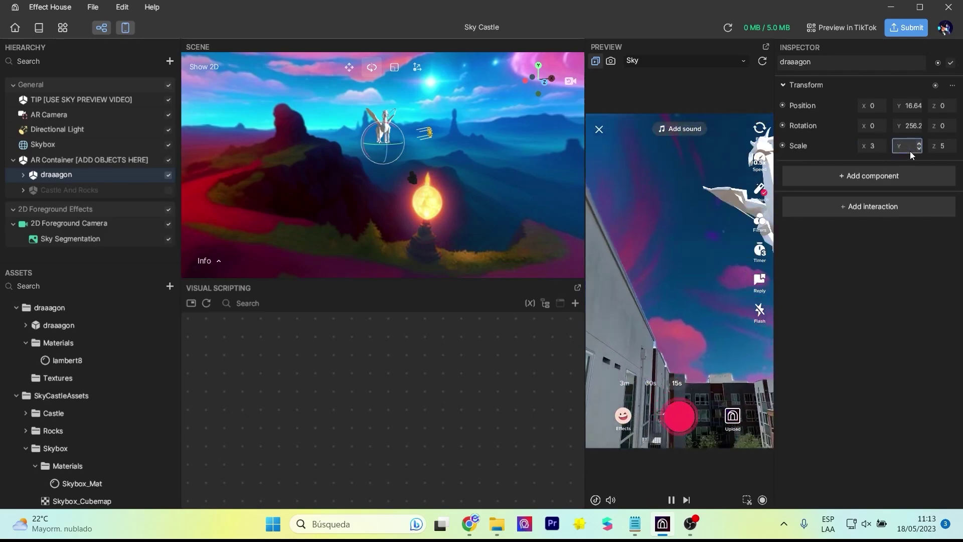
{"action": "type", "text": "3w"}
Move the dragon to about X -10.4, Z -27.2 and rotate it to about 291.2 degrees around Y.
{"action": "right_click_drag", "start_coordinate": [432, 127], "coordinate": [364, 159]}
{"action": "mouse_move", "coordinate": [383, 144]}
{"action": "left_mouse_down"}
{"action": "mouse_move", "coordinate": [366, 133]}
{"action": "mouse_move", "coordinate": [387, 136]}
{"action": "left_mouse_up"}
{"action": "key", "text": "e"}
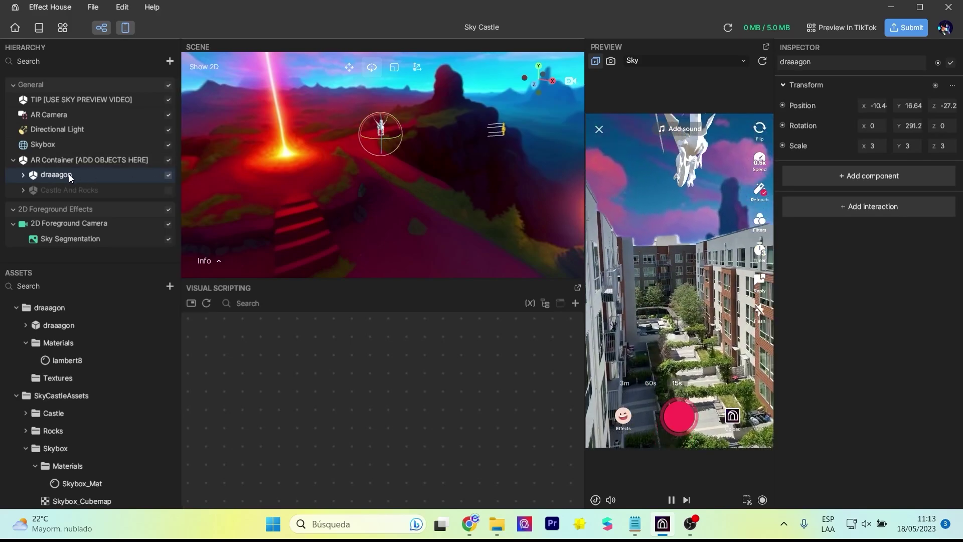
Expand the draaagon object in the hierarchy and open the properties of its lambert8 material.
{"action": "left_click", "coordinate": [22, 175]}
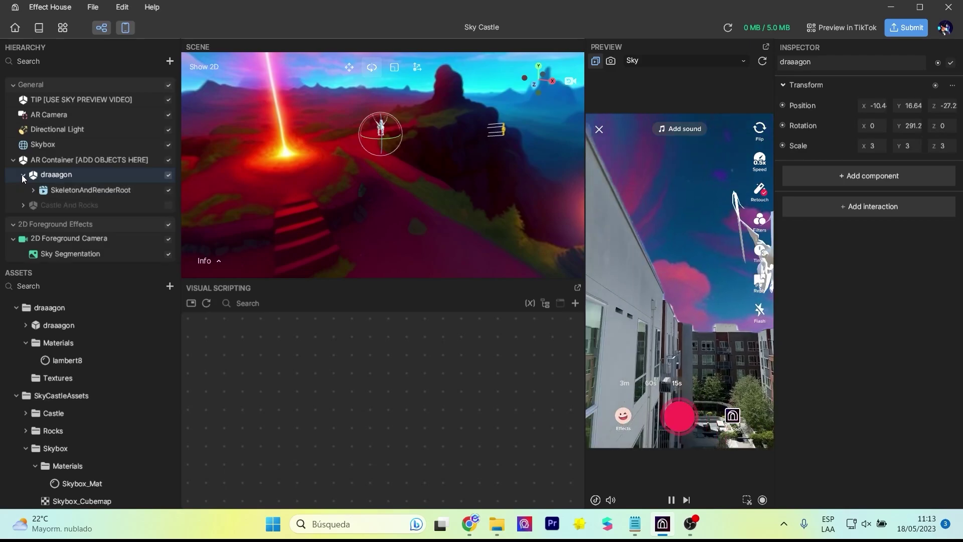
{"action": "left_click", "coordinate": [57, 359]}
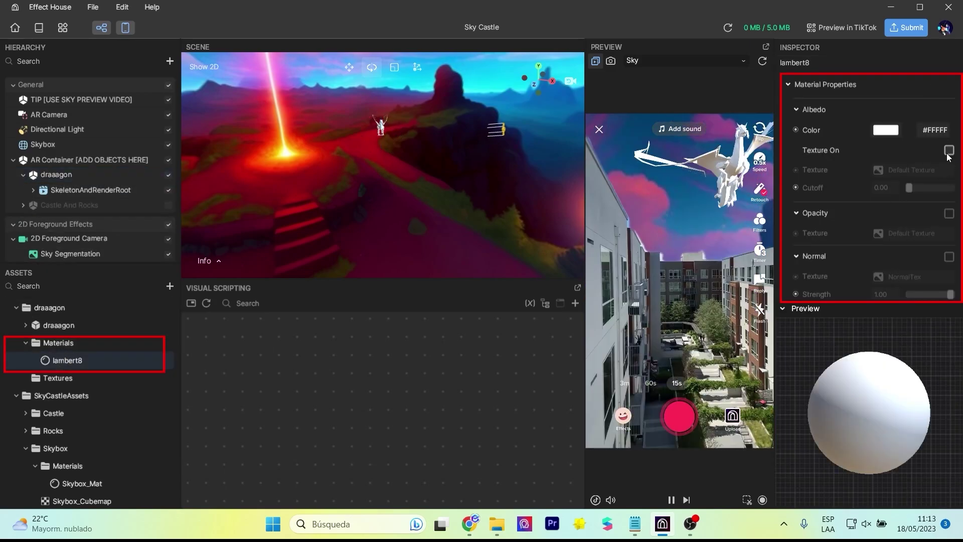
{"action": "left_click", "coordinate": [929, 158]}
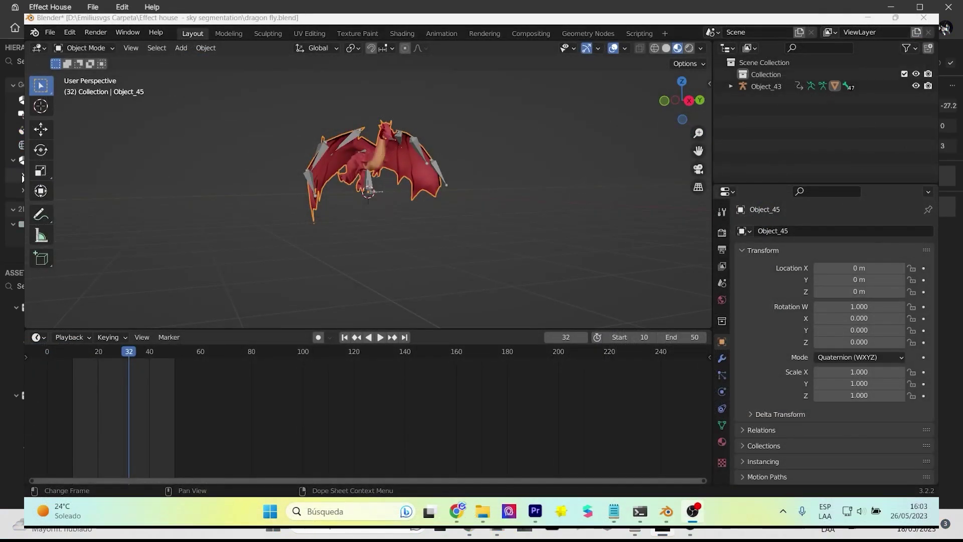
Switch to Blender, show the dragon's UV layout and start saving its Image_0 texture as a separate file.
{"action": "scroll", "coordinate": [433, 144], "scroll_direction": "up", "scroll_amount": 4}
{"action": "middle_click_drag", "start_coordinate": [433, 144], "coordinate": [503, 197]}
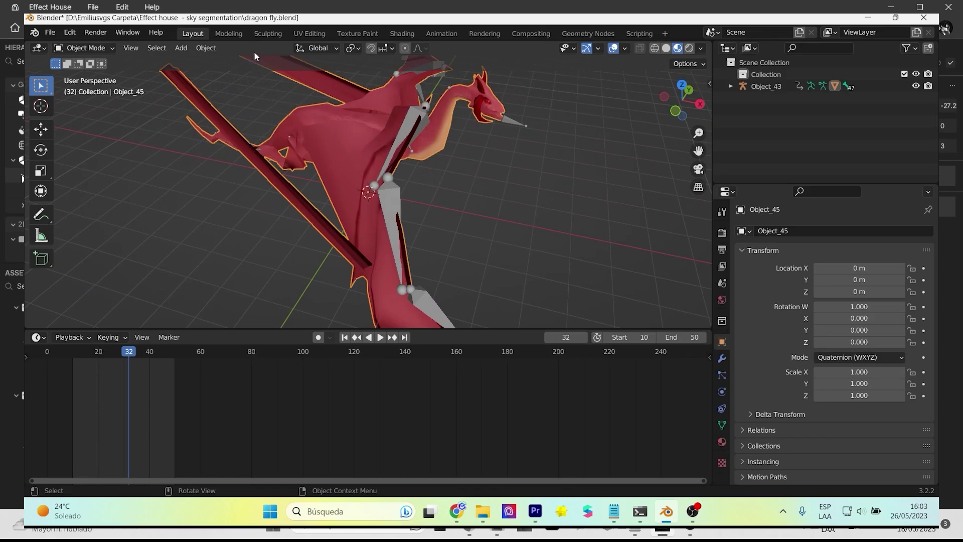
{"action": "left_click", "coordinate": [309, 35]}
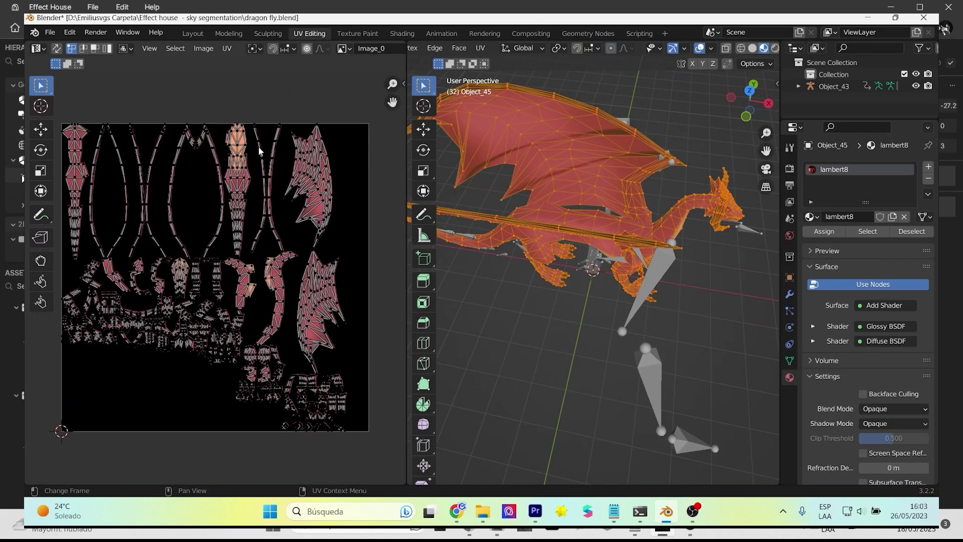
{"action": "scroll", "coordinate": [205, 187], "scroll_direction": "up", "scroll_amount": 3}
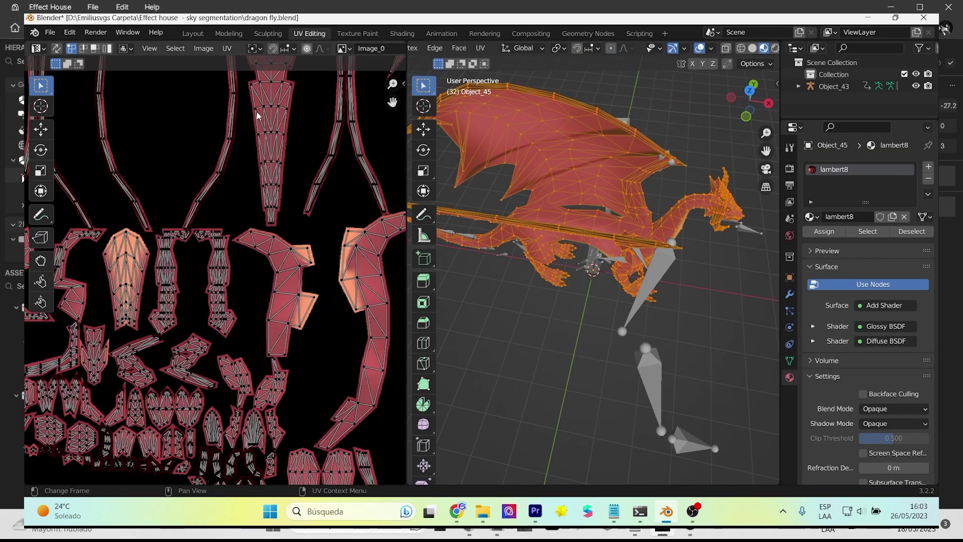
{"action": "left_click", "coordinate": [203, 49]}
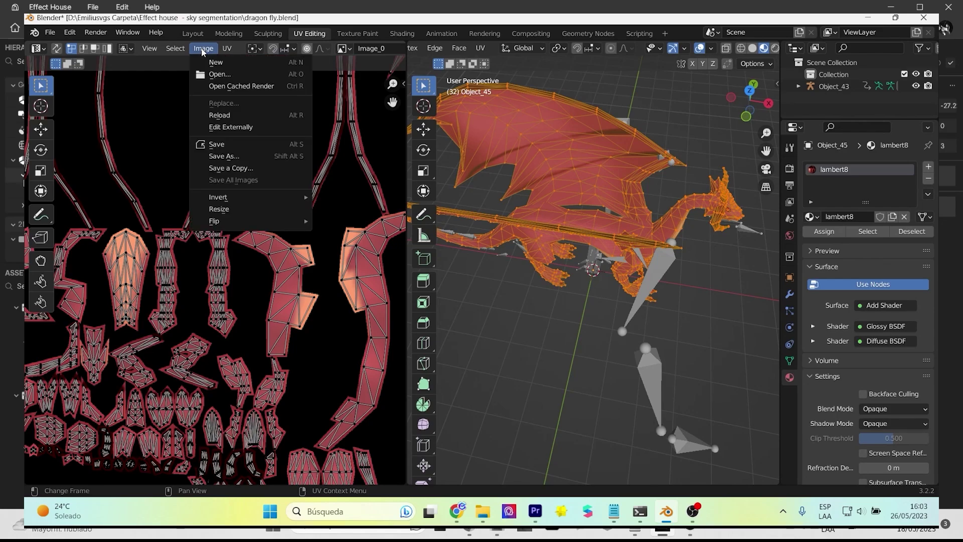
{"action": "left_click", "coordinate": [223, 157]}
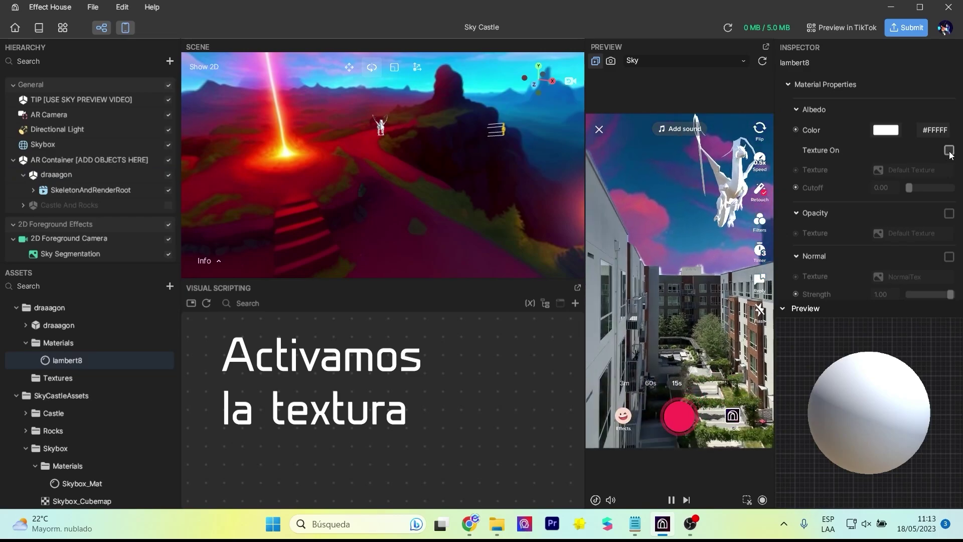
In Effect House, enable the albedo texture of lambert8 and import the lamberd image into the assets.
{"action": "left_click", "coordinate": [949, 150]}
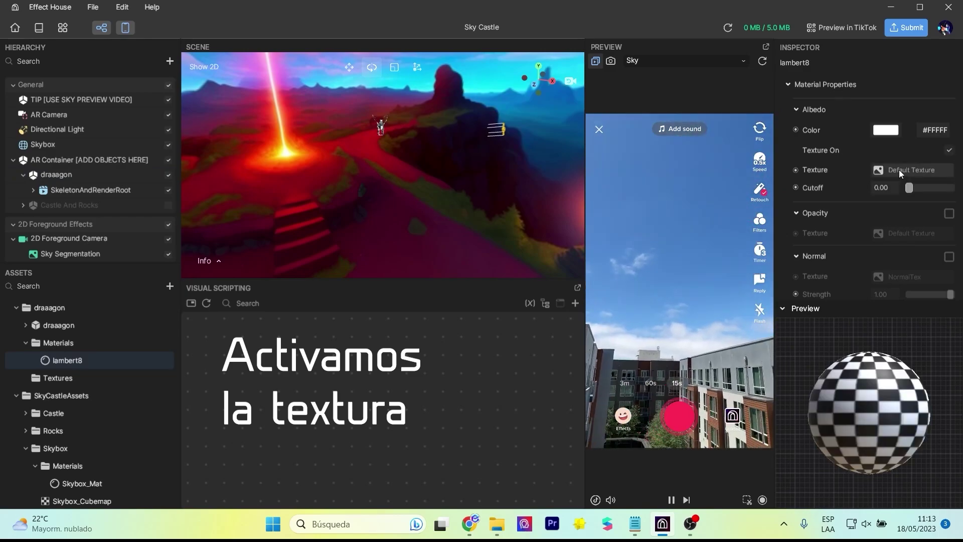
{"action": "left_click", "coordinate": [170, 286]}
{"action": "mouse_move", "coordinate": [264, 275]}
{"action": "left_click", "coordinate": [351, 233]}
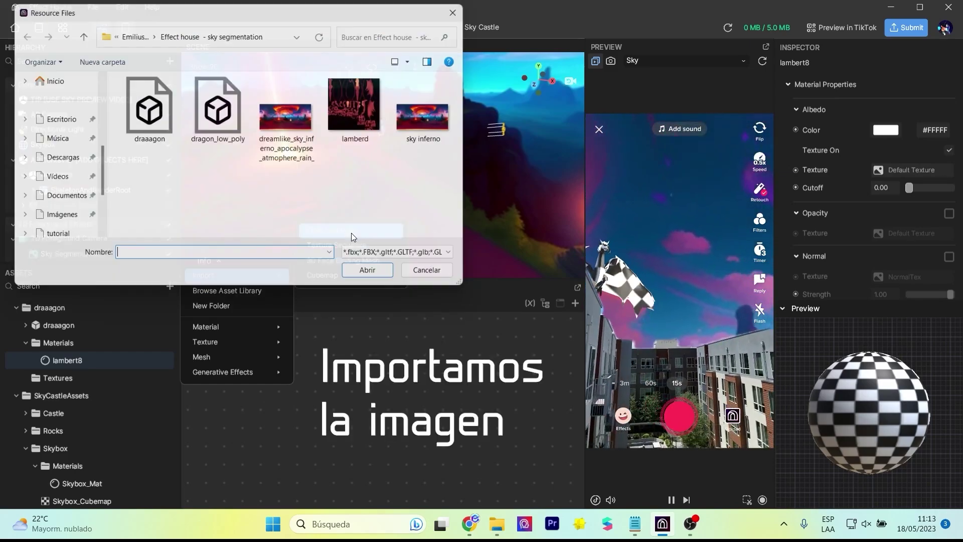
{"action": "left_click", "coordinate": [367, 125]}
{"action": "left_click", "coordinate": [376, 277]}
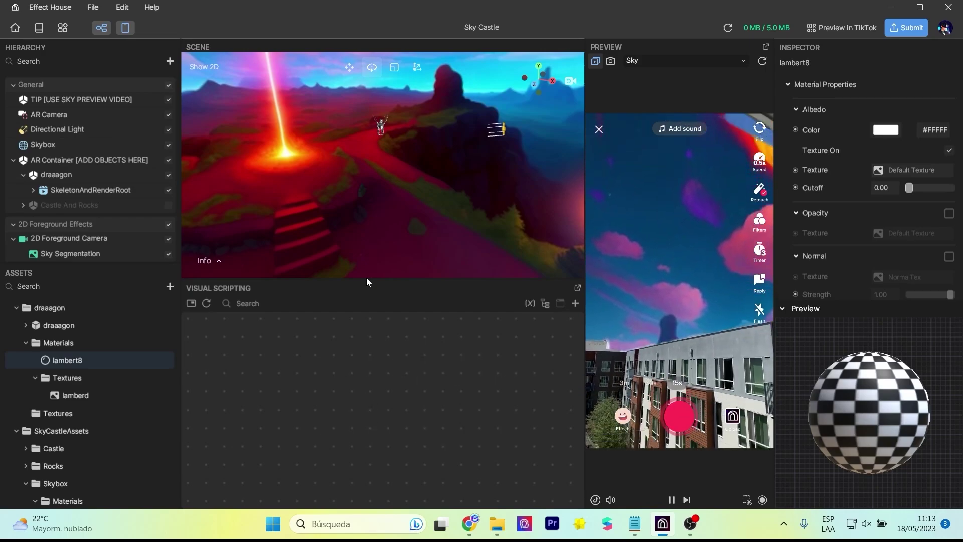
Assign the lamberd image as the albedo texture of the lambert8 material.
{"action": "left_click", "coordinate": [909, 171]}
{"action": "scroll", "coordinate": [480, 251], "scroll_direction": "down", "scroll_amount": 10}
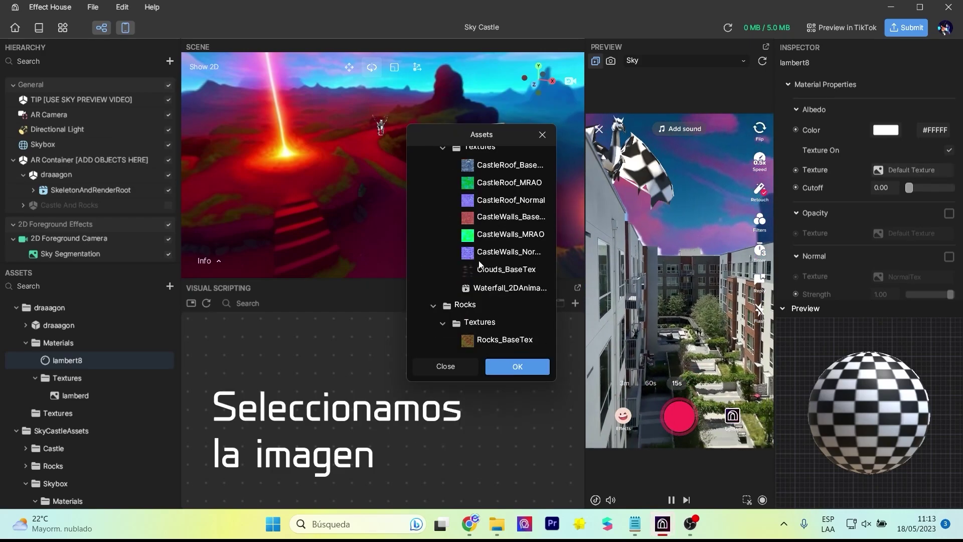
{"action": "scroll", "coordinate": [514, 288], "scroll_direction": "up", "scroll_amount": 10}
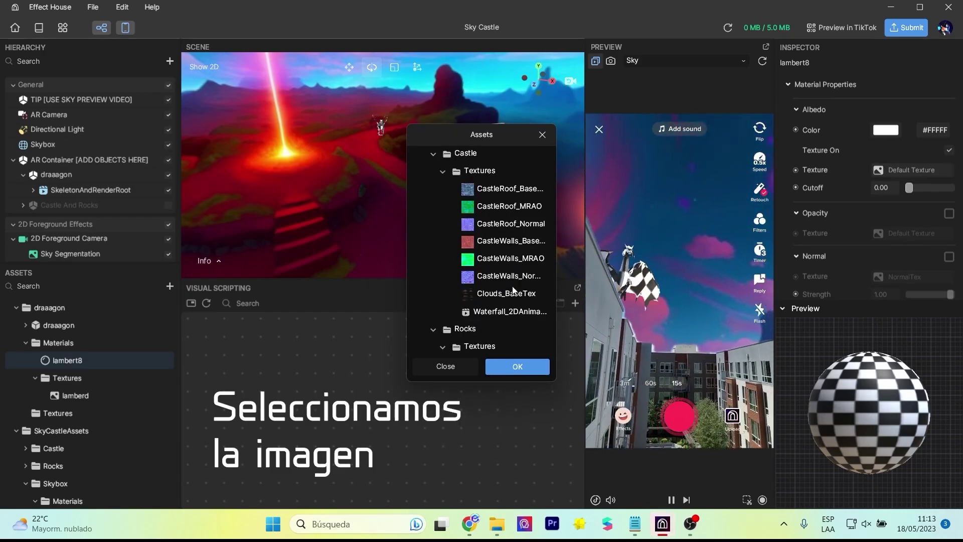
{"action": "left_click", "coordinate": [504, 340]}
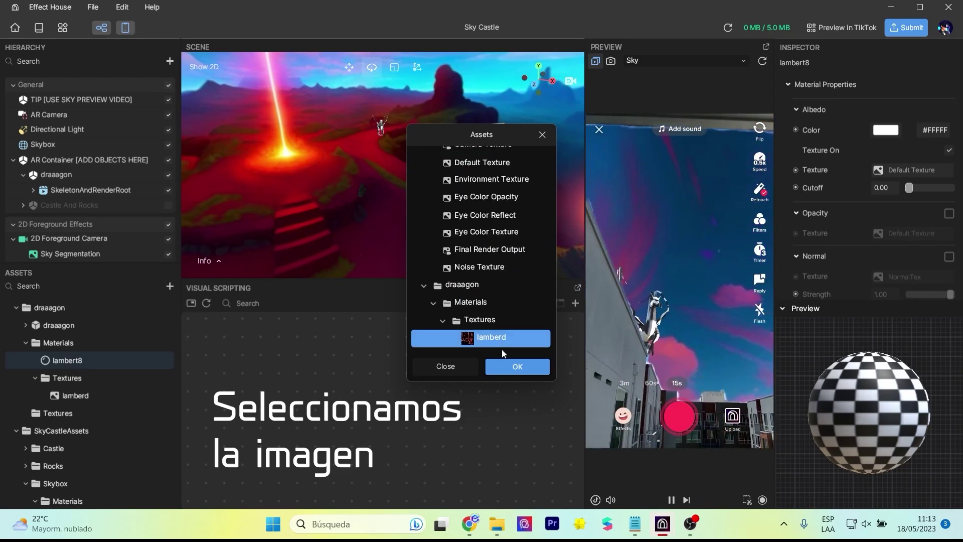
{"action": "left_click", "coordinate": [514, 368]}
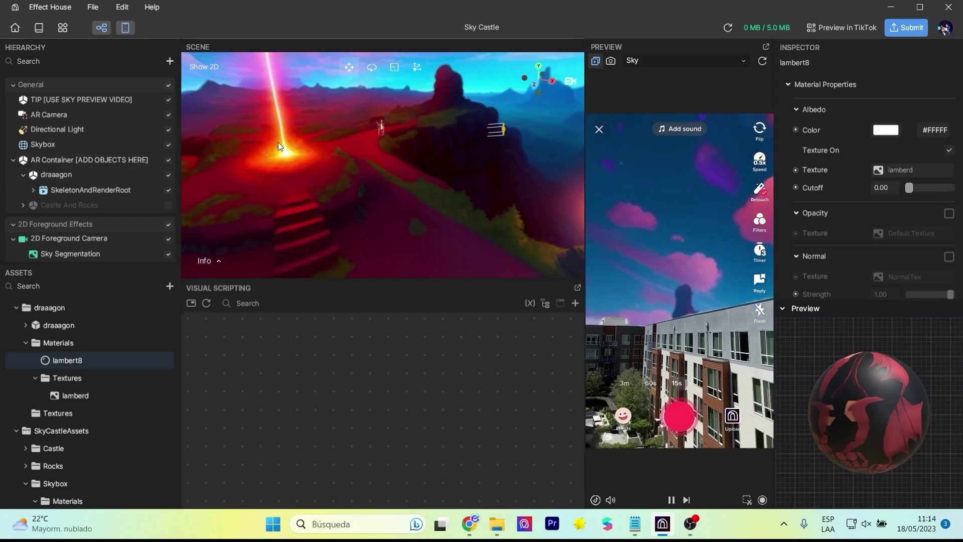
Move the dragon to about X 7.578, Z -34.2 in the scene and activate the Rotate tool.
{"action": "left_click", "coordinate": [374, 133]}
{"action": "left_click_drag", "start_coordinate": [365, 135], "coordinate": [396, 119]}
{"action": "left_click", "coordinate": [372, 68]}
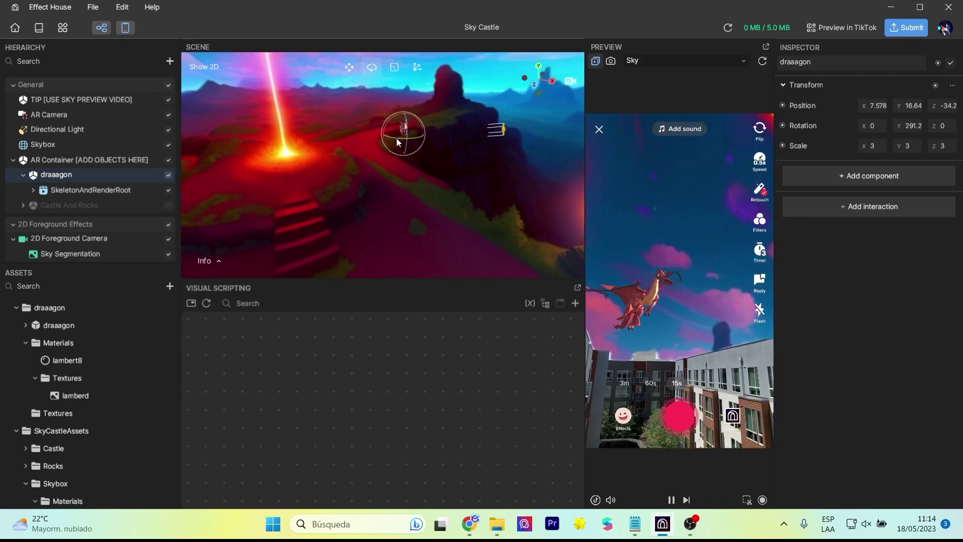